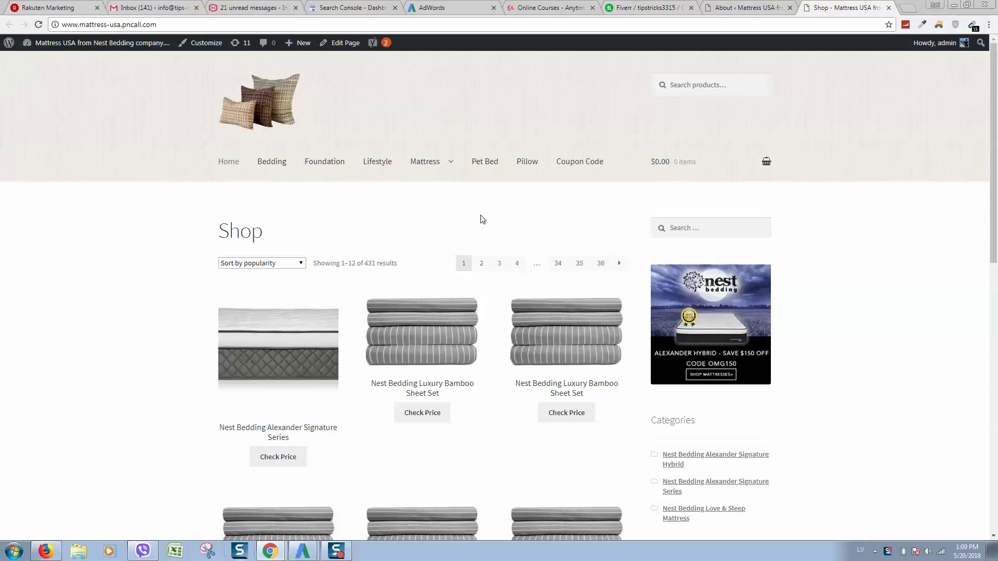
pyautogui.scroll(-1, 414, 227)
pyautogui.scroll(-2, 408, 227)
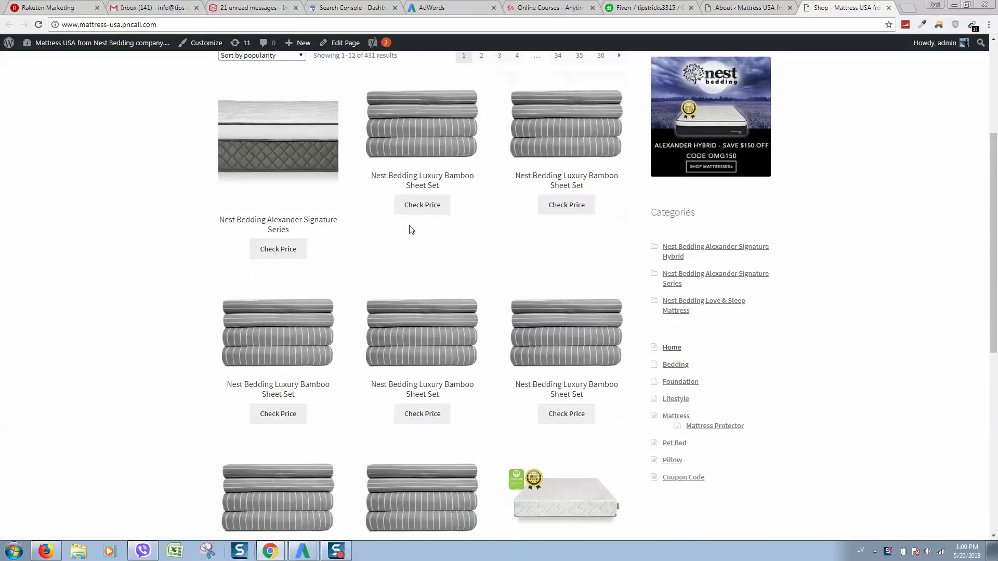
pyautogui.scroll(2, 412, 230)
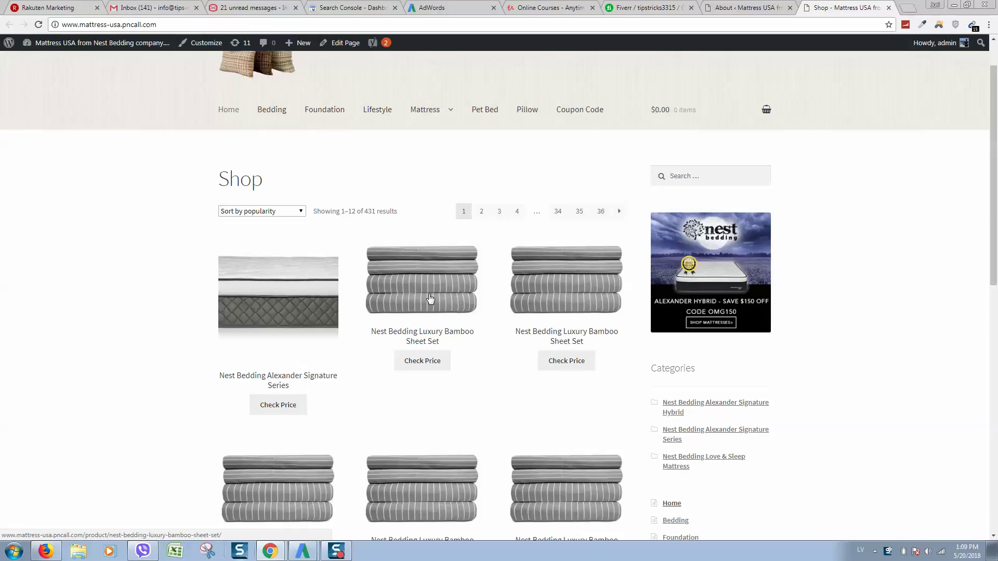
# Open the Nest Bedding Luxury Bamboo Sheet Set product page and select its address path.
pyautogui.click(566, 283)
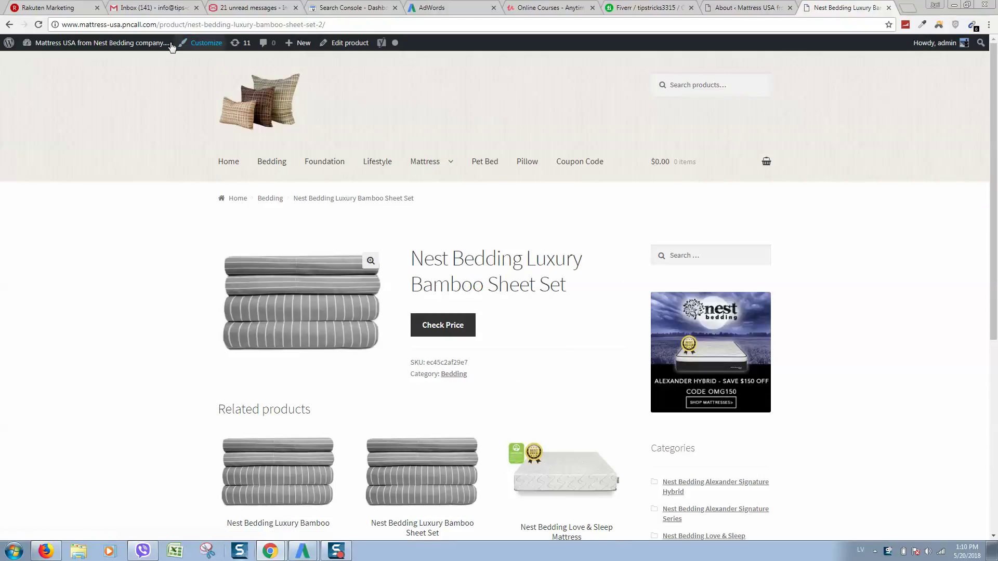
pyautogui.click(160, 24)
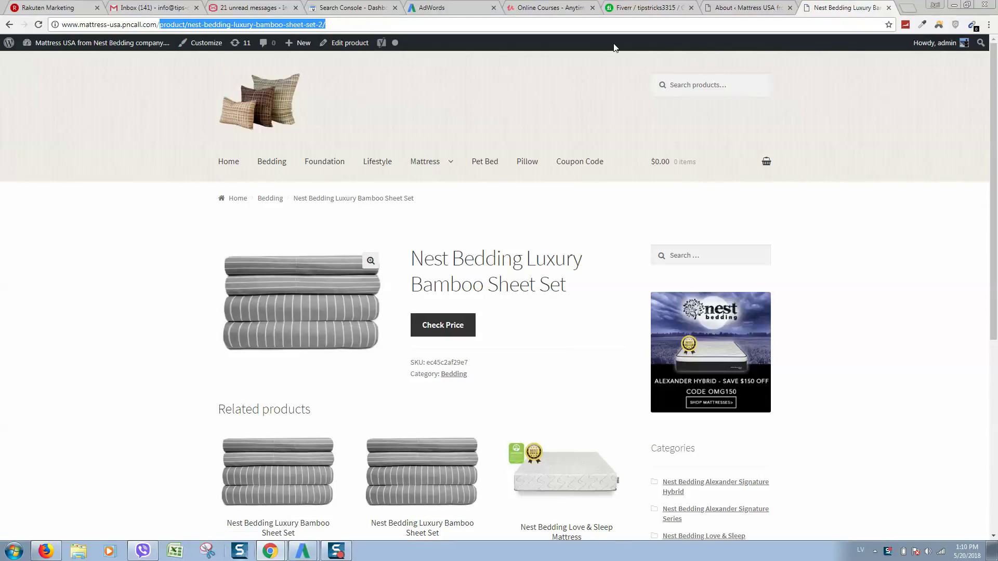
# Review the Yoast SEO General dashboard's Features and Webmaster Tools tabs, then open Plugins > Add New.
pyautogui.click(734, 7)
pyautogui.moveTo(24, 318)
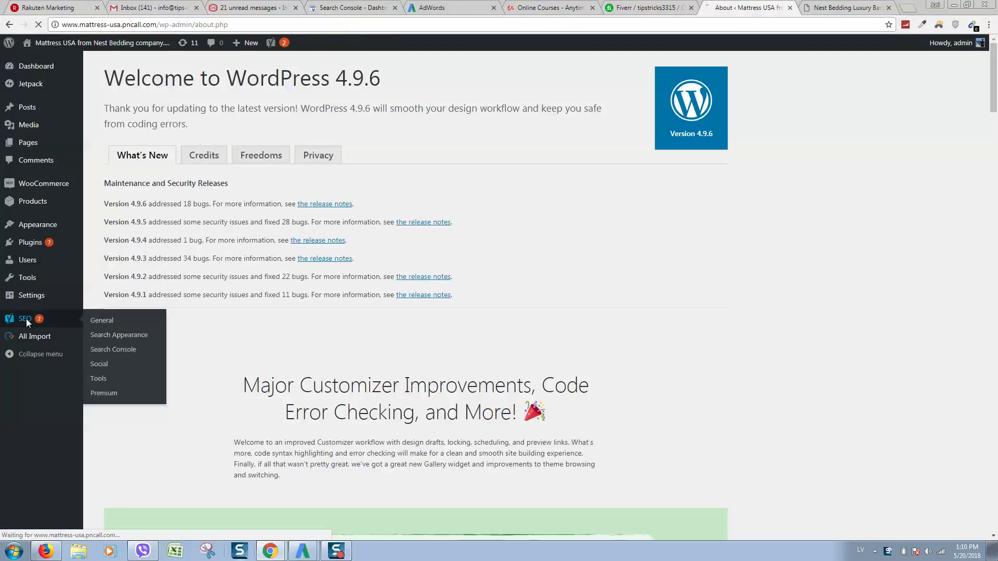
pyautogui.click(29, 323)
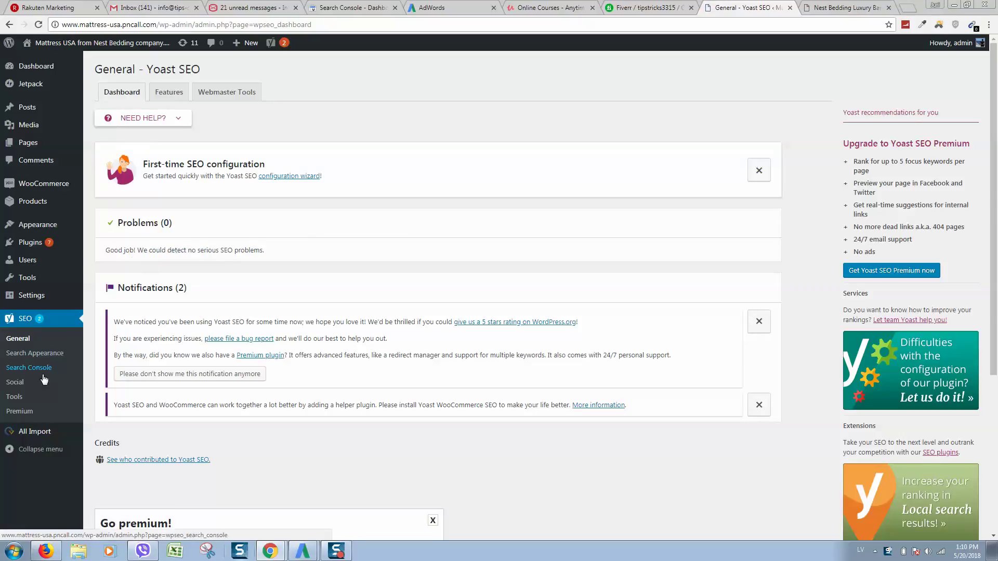
pyautogui.click(168, 99)
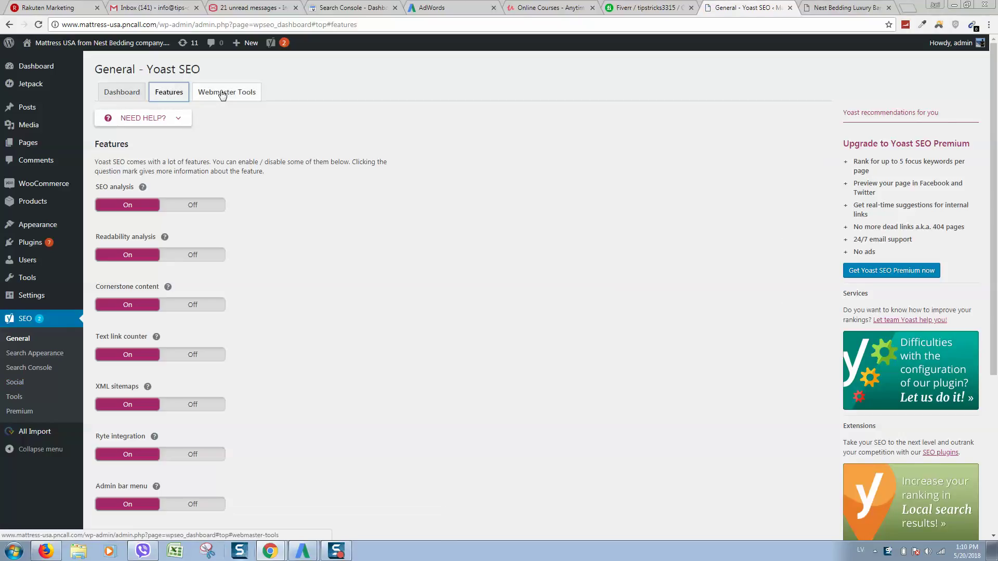
pyautogui.click(226, 94)
pyautogui.click(123, 93)
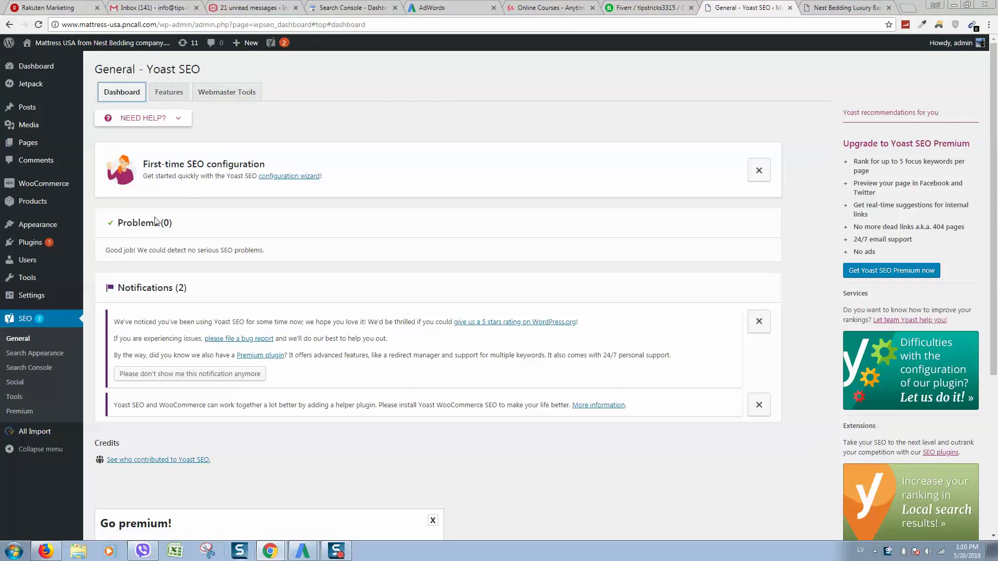
pyautogui.scroll(-2, 157, 203)
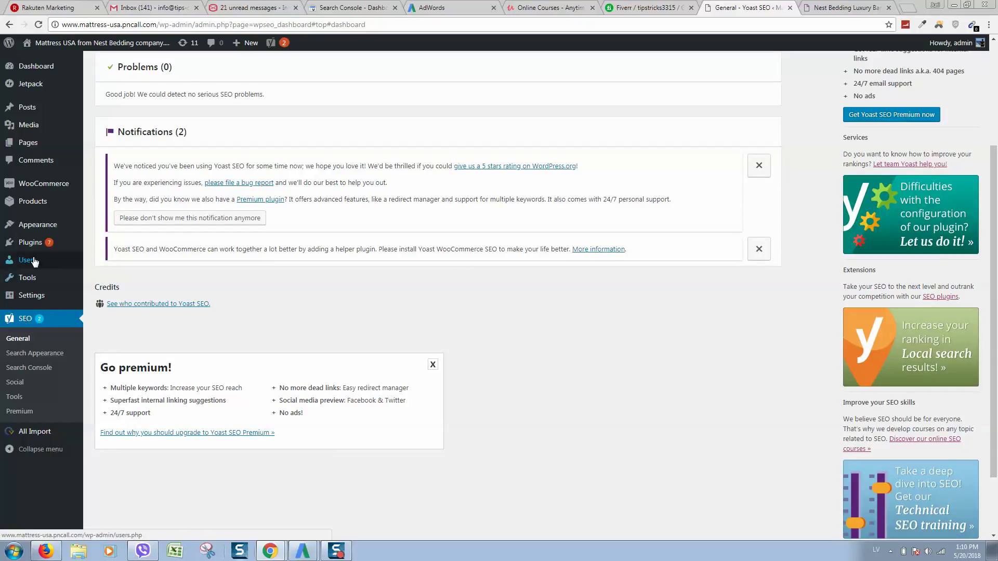
pyautogui.moveTo(30, 242)
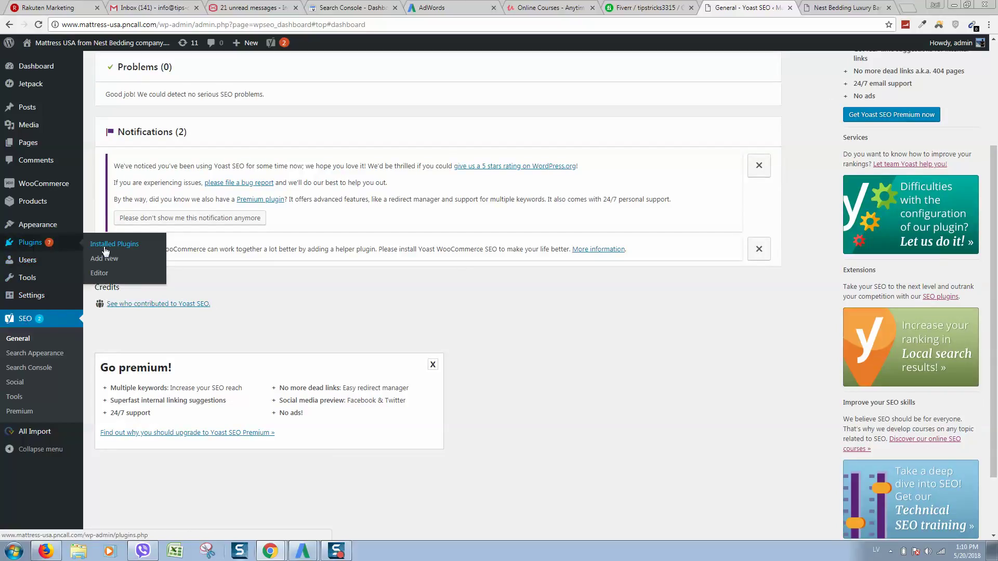
pyautogui.click(104, 260)
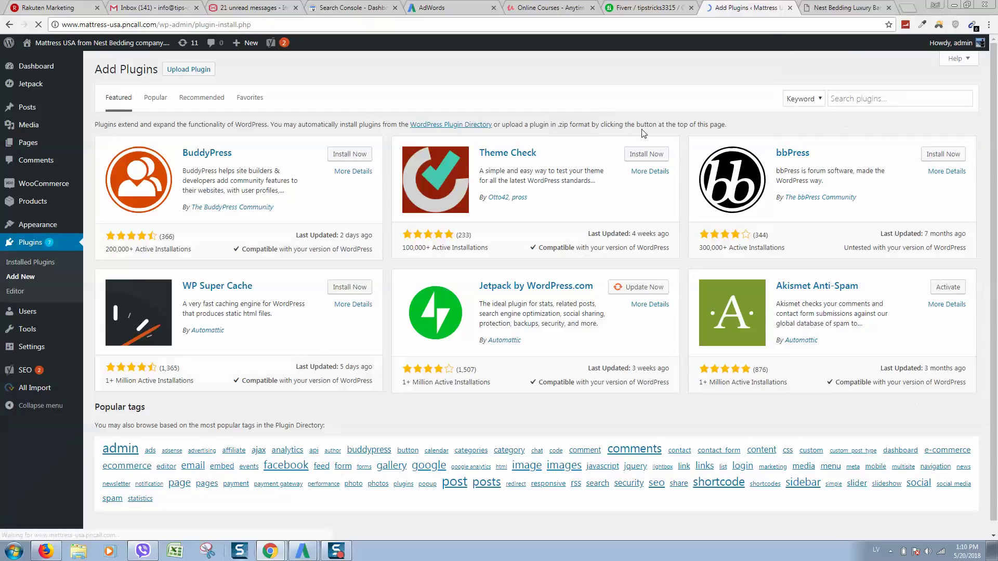
# Search plugins for 'yoast seo' and update the Yoast SEO plugin to its latest version.
pyautogui.click(838, 97)
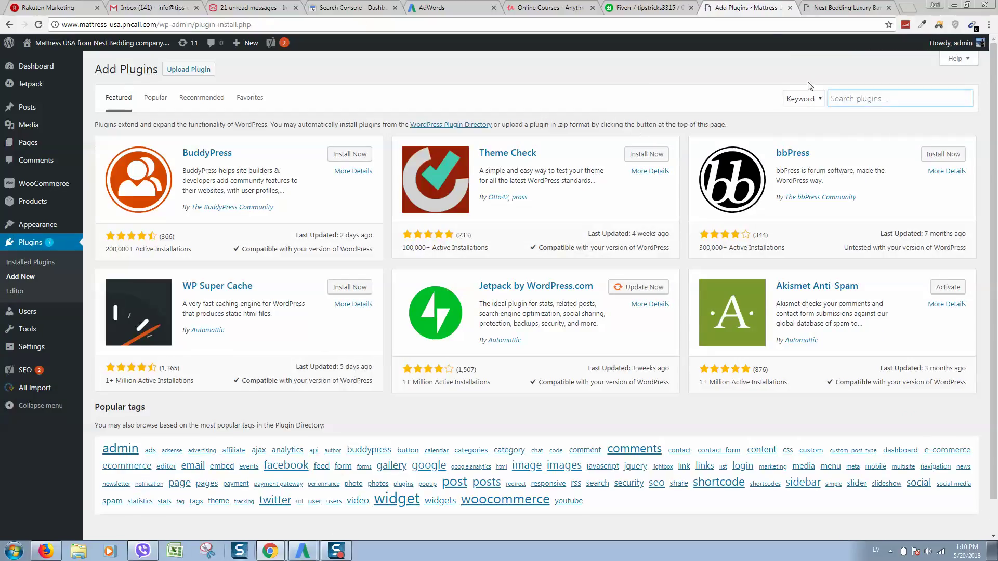
pyautogui.write('yoast')
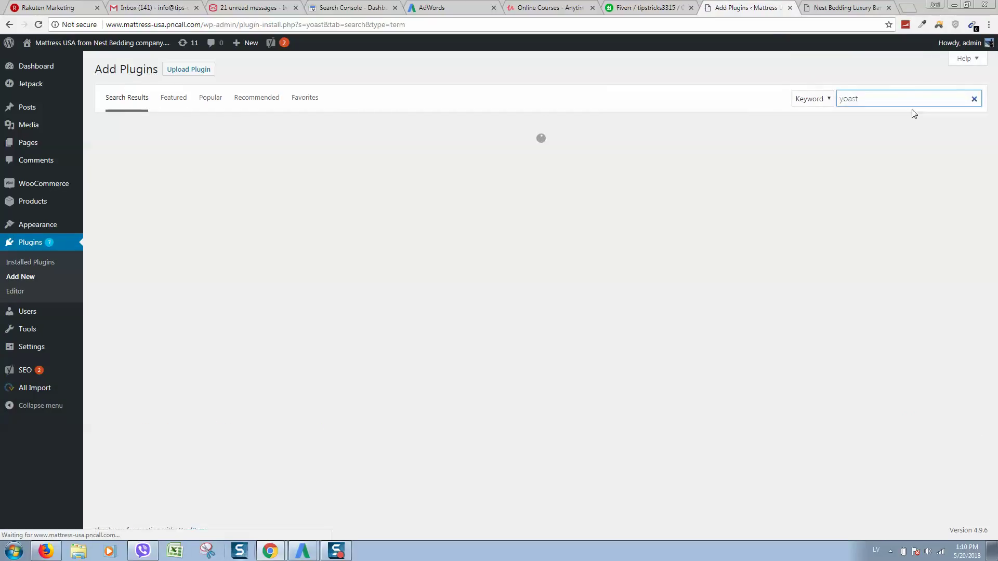
pyautogui.click(893, 102)
pyautogui.click(711, 101)
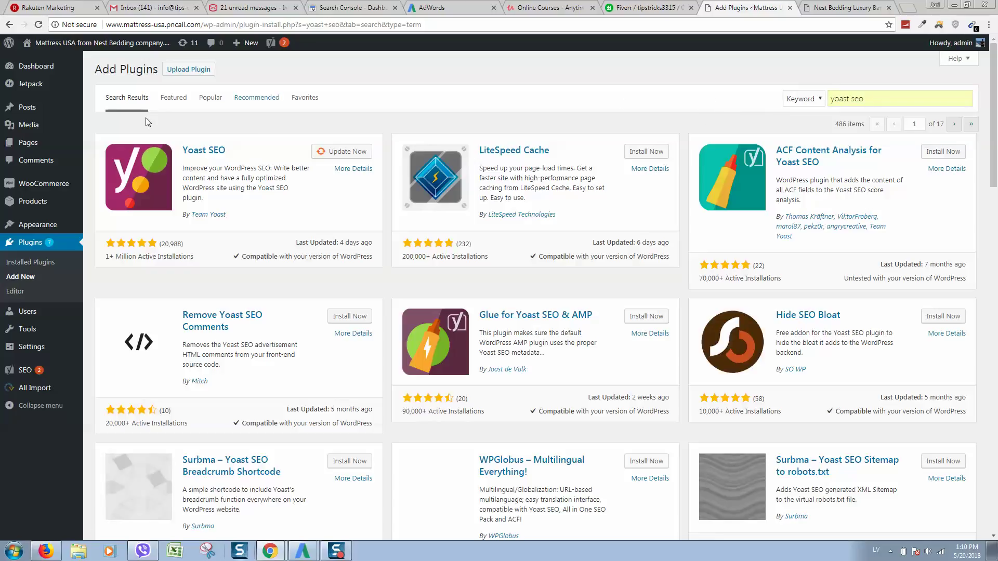
pyautogui.click(357, 153)
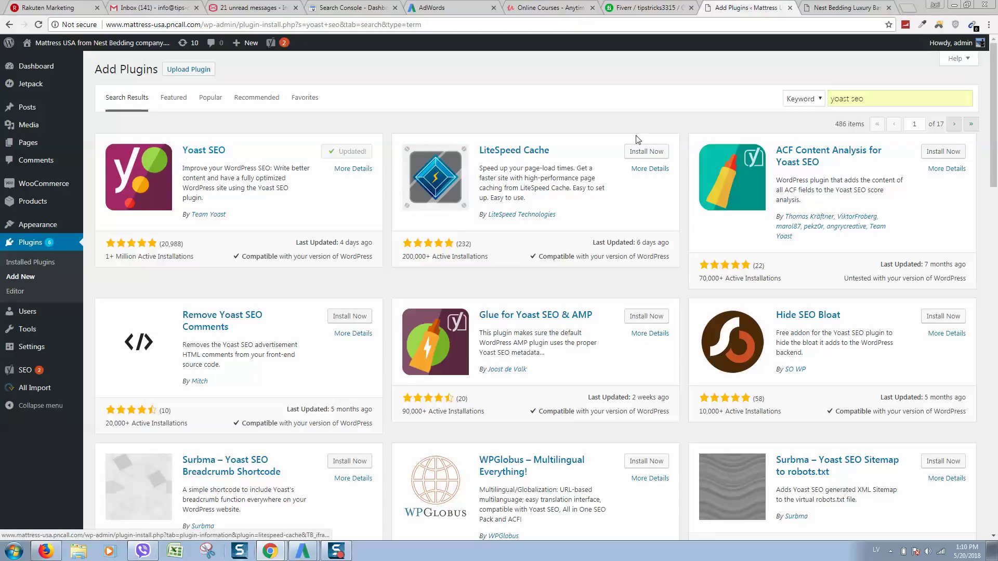
pyautogui.click(790, 8)
# Replace the product path in the address bar with sitemap.xml and load the sitemap index.
pyautogui.moveTo(325, 24); pyautogui.dragTo(160, 24)
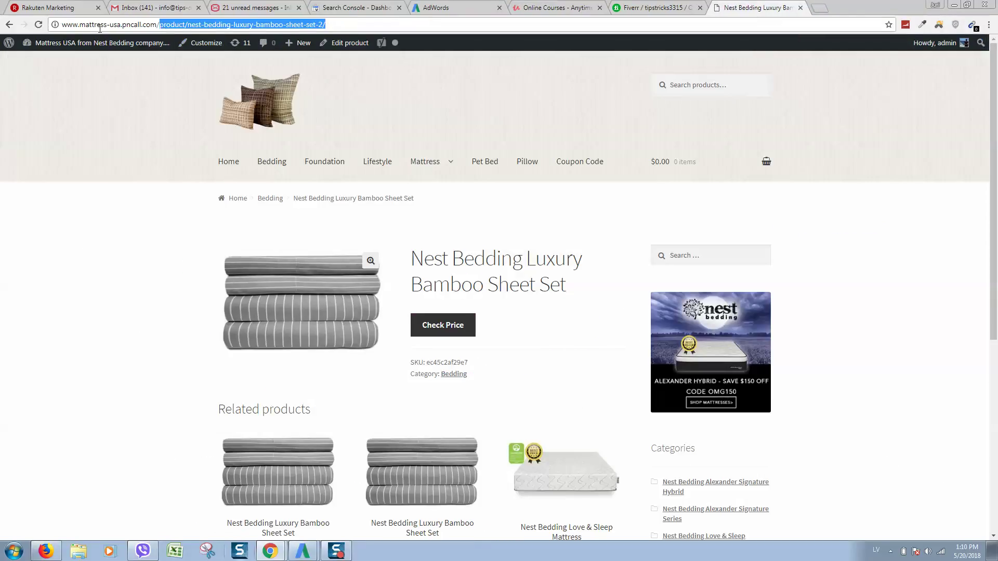
pyautogui.press('BackSpace')
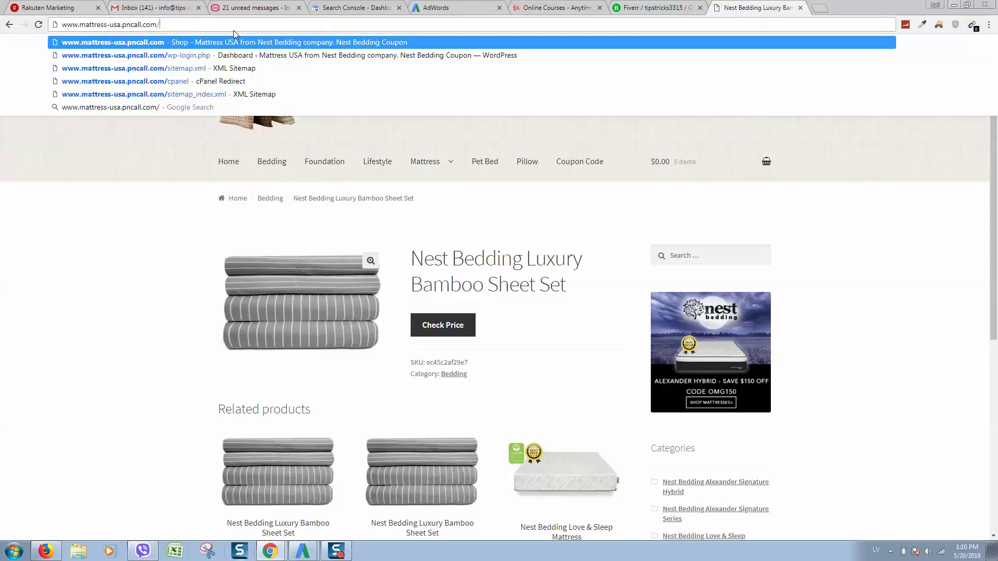
pyautogui.write('si')
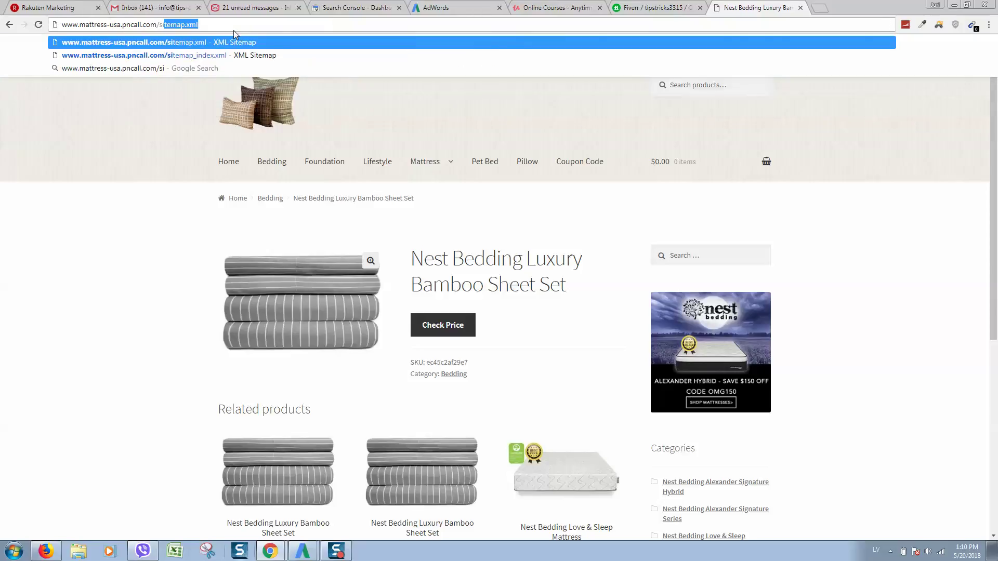
pyautogui.click(200, 25)
pyautogui.moveTo(199, 25); pyautogui.dragTo(164, 24)
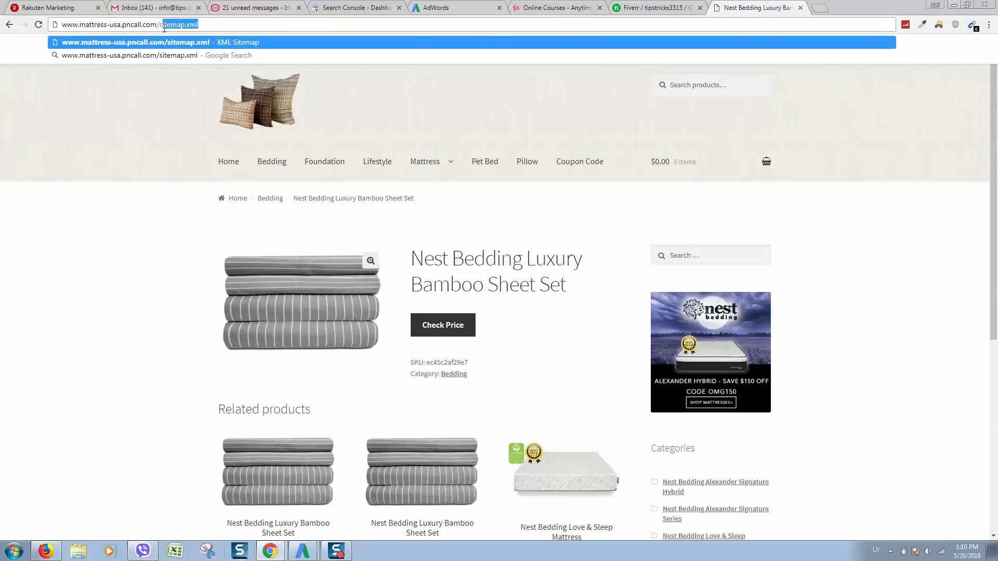
pyautogui.press('Return')
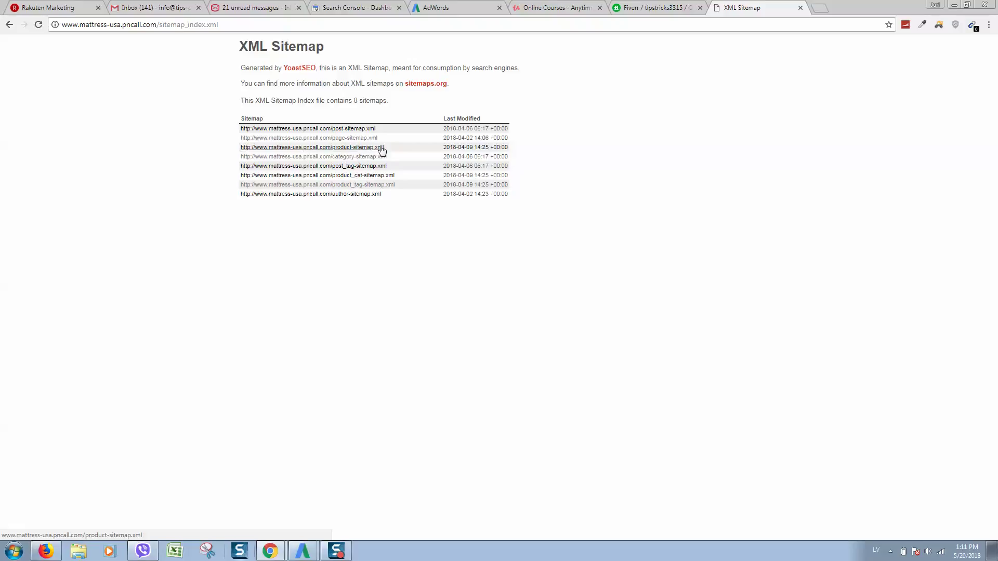
# Open the product sitemap listing 432 product URLs.
pyautogui.click(380, 148)
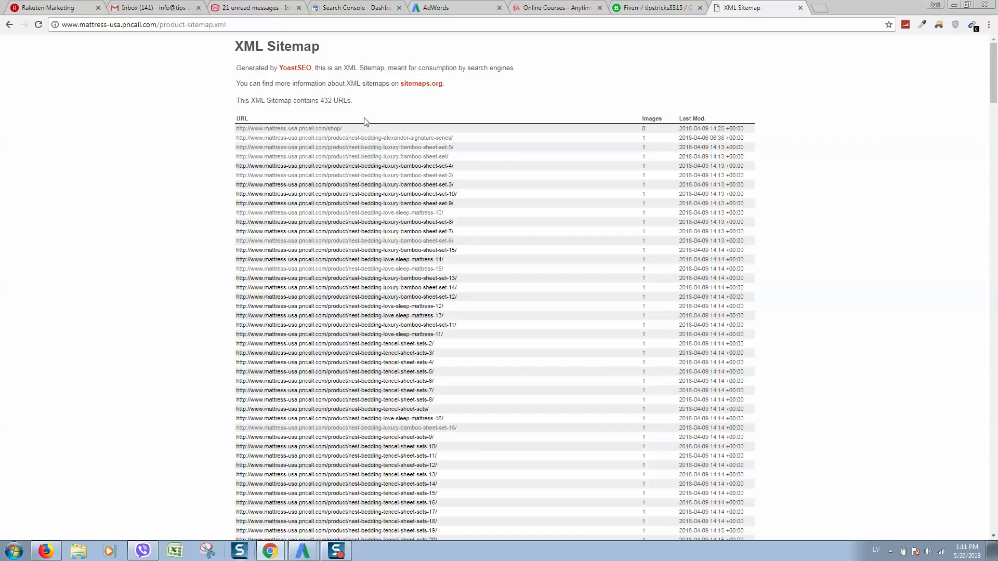
pyautogui.moveTo(276, 97); pyautogui.dragTo(317, 99)
pyautogui.doubleClick(341, 102)
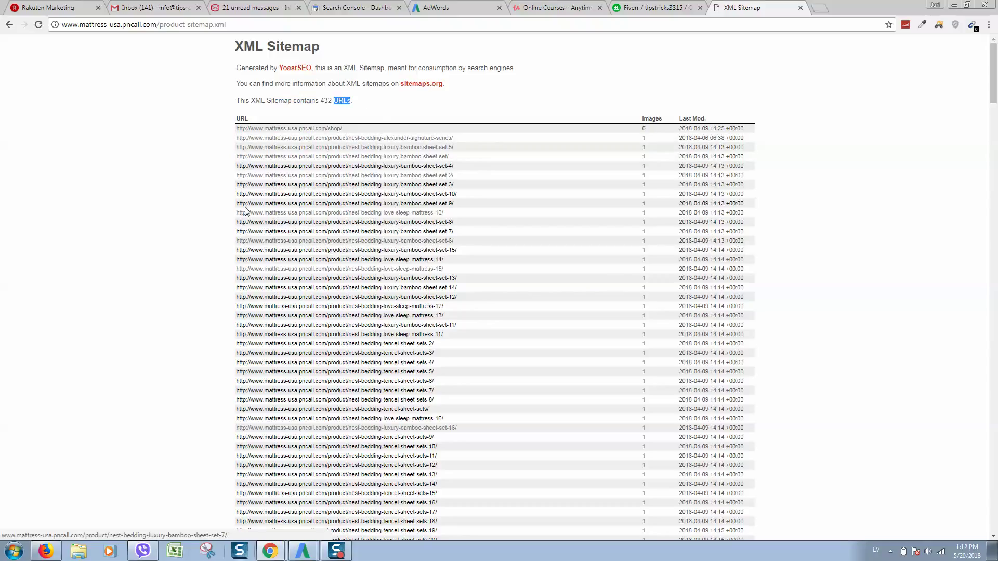
pyautogui.scroll(-6, 268, 249)
pyautogui.scroll(-6, 273, 256)
pyautogui.scroll(-6, 378, 308)
pyautogui.scroll(-5, 379, 309)
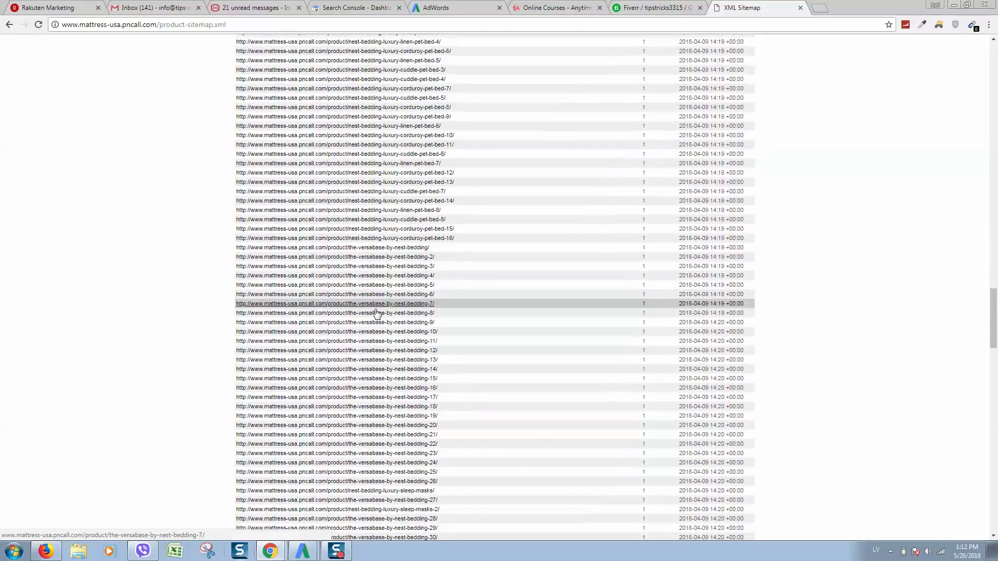
pyautogui.scroll(-5, 375, 305)
pyautogui.scroll(7, 374, 296)
pyautogui.scroll(7, 327, 265)
pyautogui.scroll(5, 300, 244)
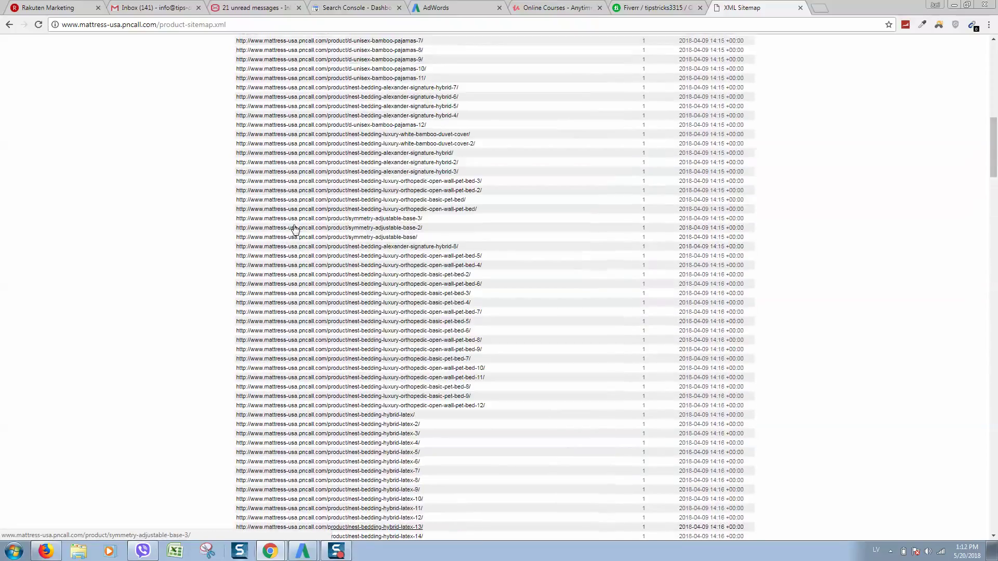
pyautogui.scroll(5, 289, 227)
# Select the product sitemap table of URLs and dates and copy it.
pyautogui.moveTo(232, 131); pyautogui.dragTo(445, 265)
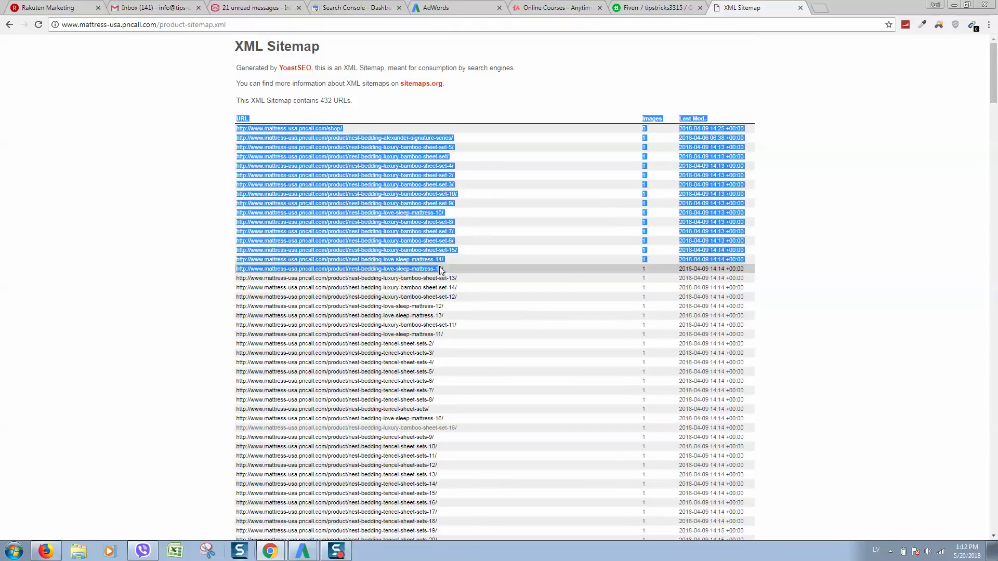
pyautogui.scroll(-5, 445, 265)
pyautogui.scroll(-5, 445, 265)
pyautogui.scroll(-2, 441, 268)
pyautogui.scroll(-5, 442, 268)
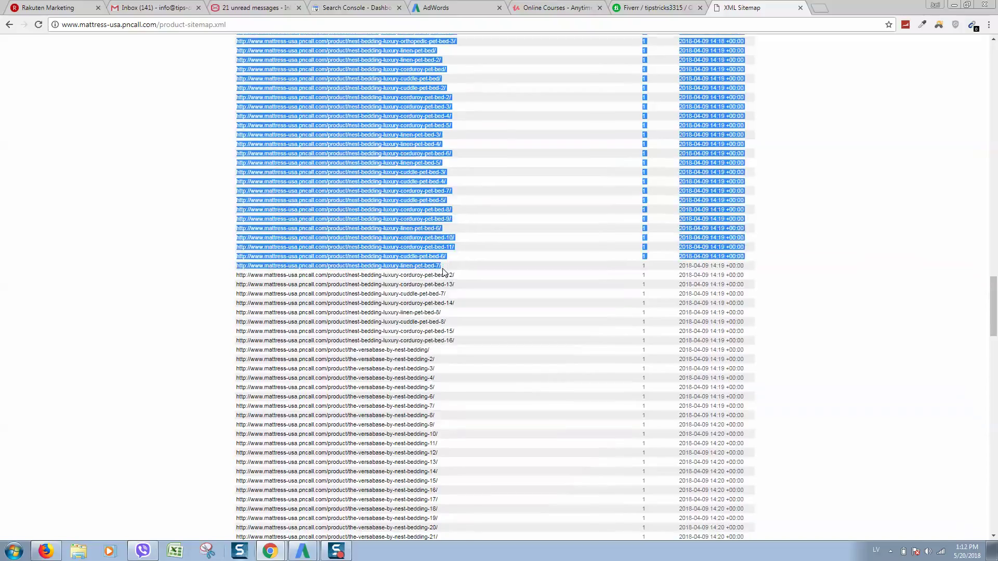
pyautogui.scroll(-5, 442, 269)
pyautogui.scroll(-5, 442, 268)
pyautogui.scroll(-5, 448, 277)
pyautogui.moveTo(455, 286)
pyautogui.mouseDown()
pyautogui.moveTo(470, 325)
pyautogui.moveTo(735, 535)
pyautogui.moveTo(762, 530)
pyautogui.mouseUp()
pyautogui.scroll(5, 561, 271)
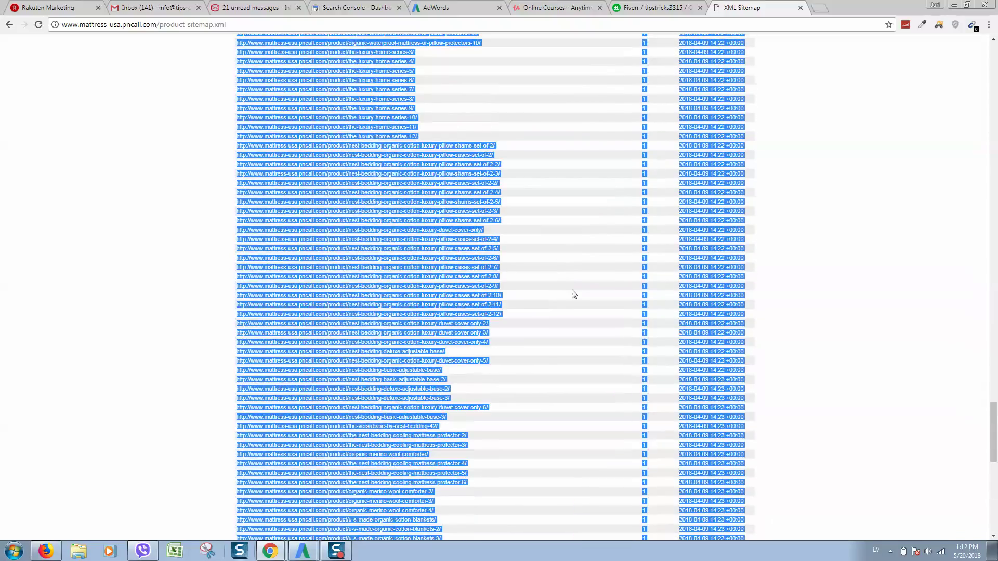
pyautogui.scroll(5, 571, 292)
pyautogui.scroll(5, 566, 299)
pyautogui.scroll(5, 523, 292)
pyautogui.scroll(10, 445, 238)
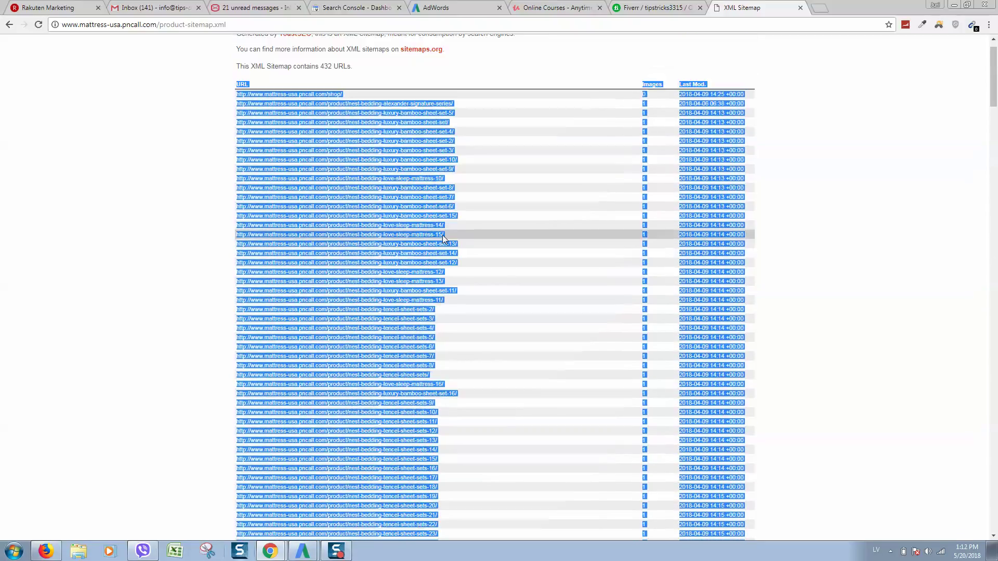
pyautogui.scroll(5, 442, 235)
pyautogui.rightClick(470, 179)
pyautogui.click(515, 184)
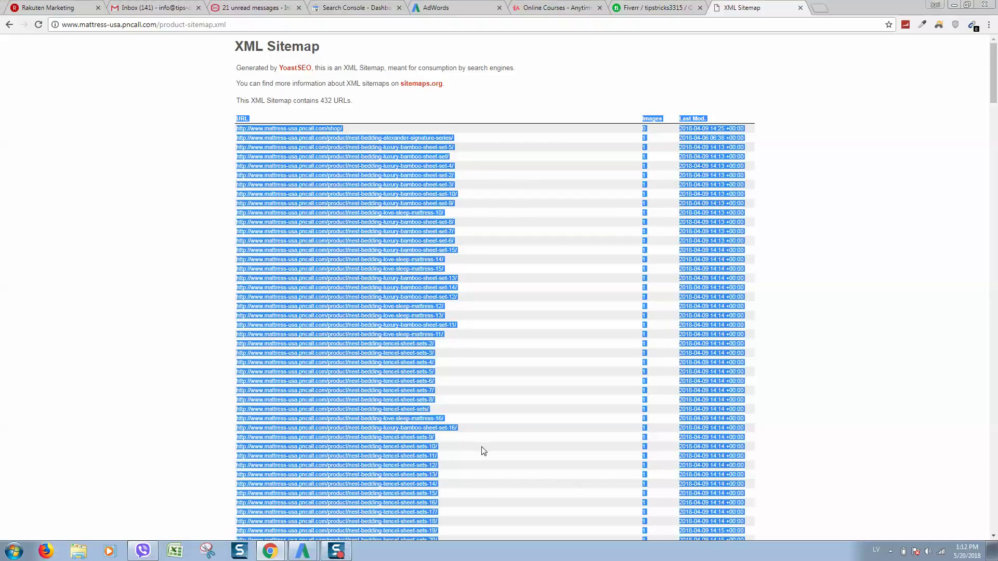
pyautogui.rightClick(484, 447)
pyautogui.click(499, 453)
pyautogui.click(199, 447)
# Paste the sitemap table into a new Excel workbook, widen column A, and copy that column.
pyautogui.click(175, 552)
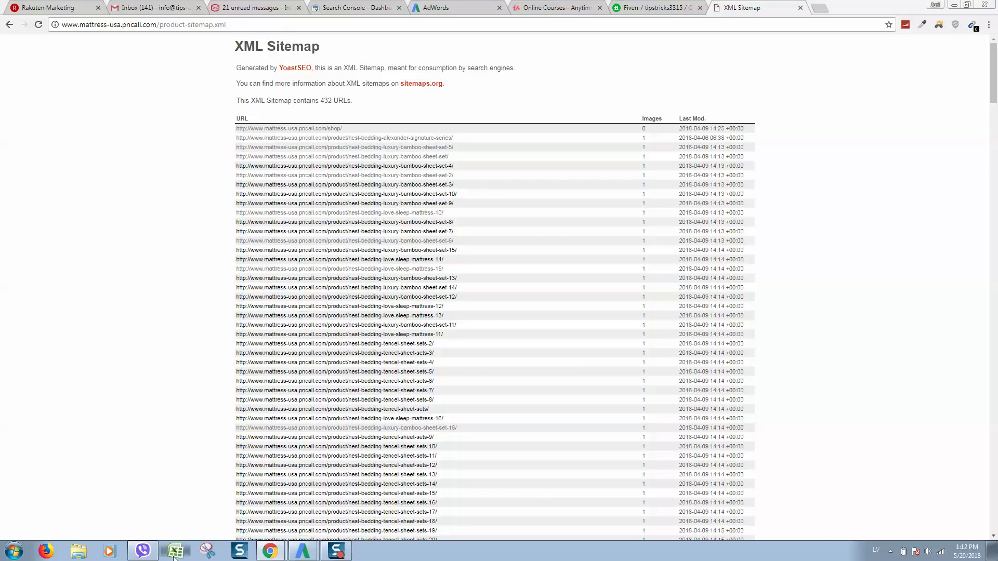
pyautogui.hotkey('ctrl', 'v')
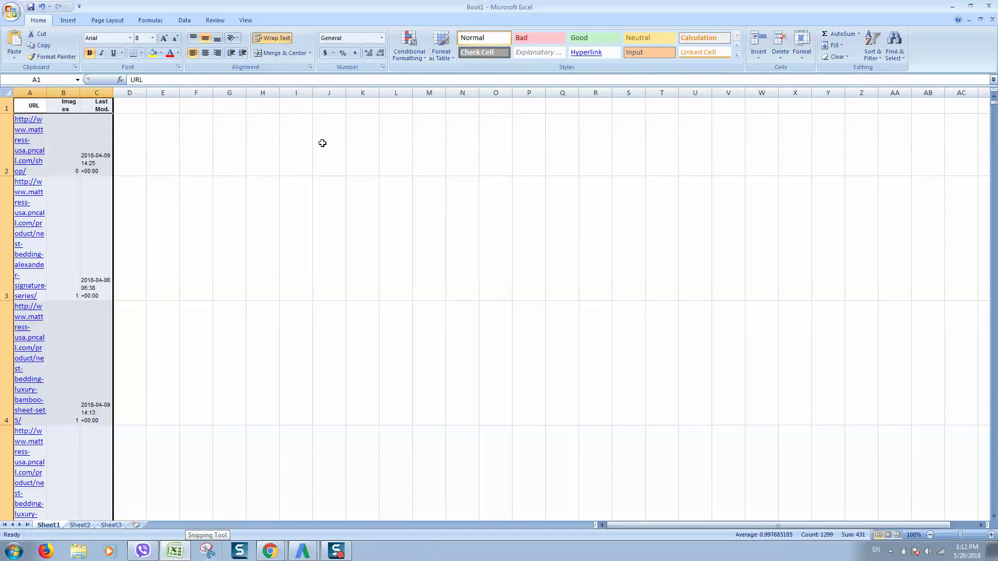
pyautogui.moveTo(45, 92); pyautogui.dragTo(314, 93)
pyautogui.click(466, 147)
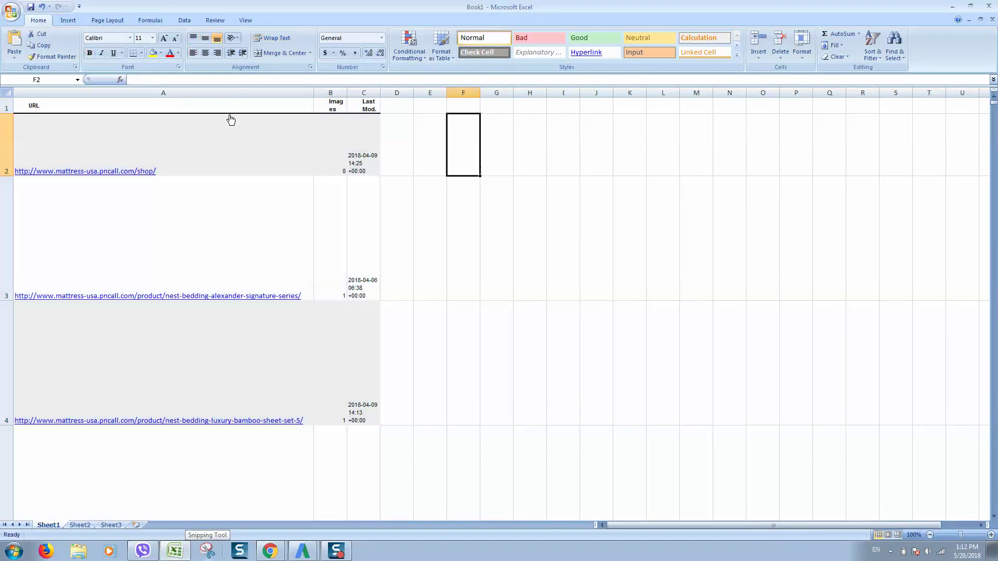
pyautogui.click(229, 95)
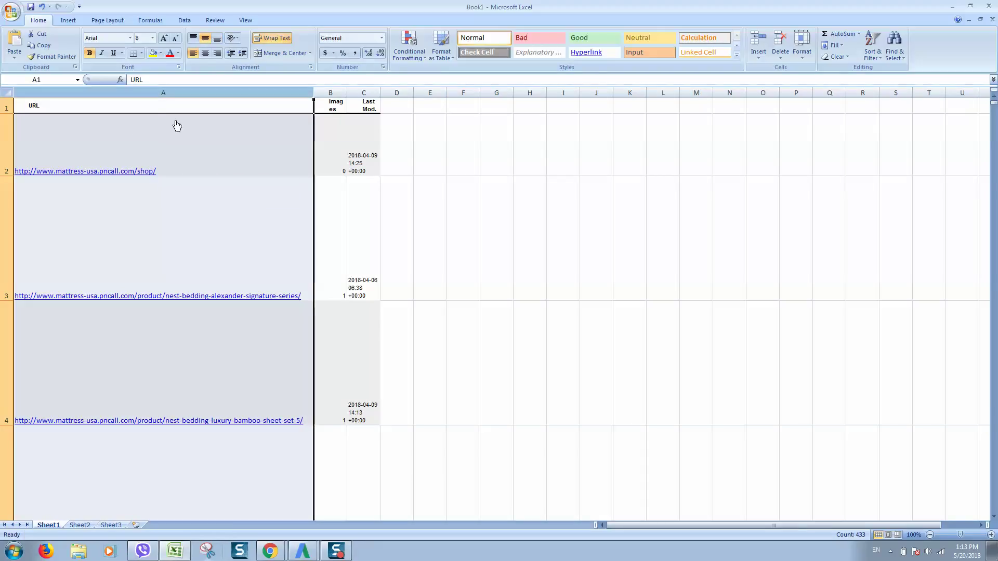
pyautogui.rightClick(190, 101)
pyautogui.click(209, 122)
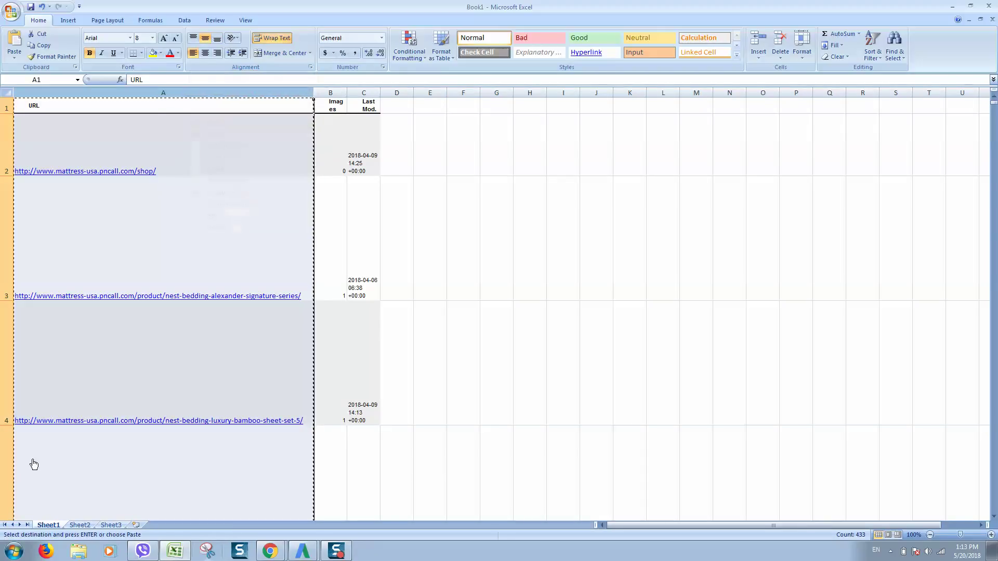
# Launch Notepad from Start search and paste the URL column into it.
pyautogui.click(11, 553)
pyautogui.write('no')
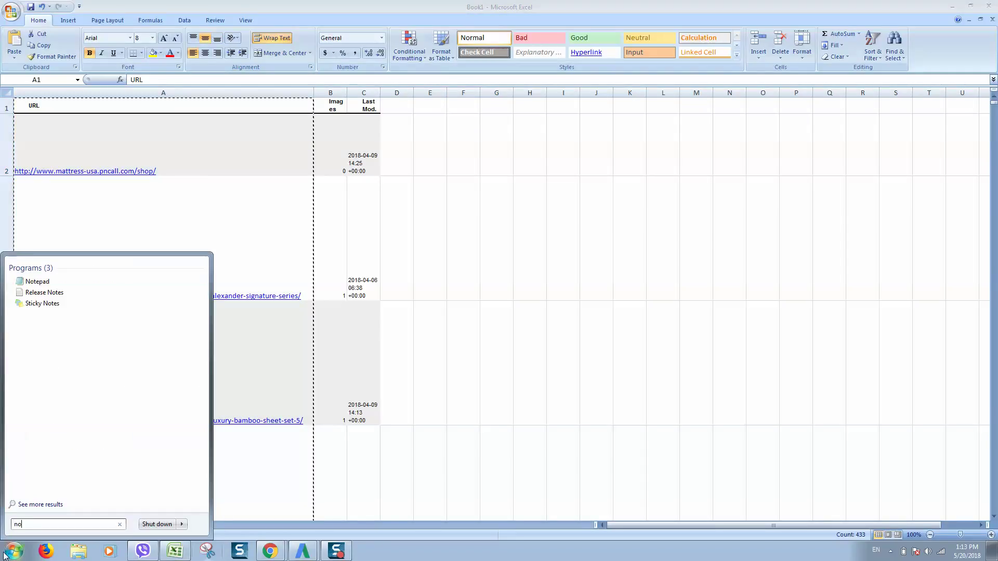
pyautogui.write('tepad')
pyautogui.press('Return')
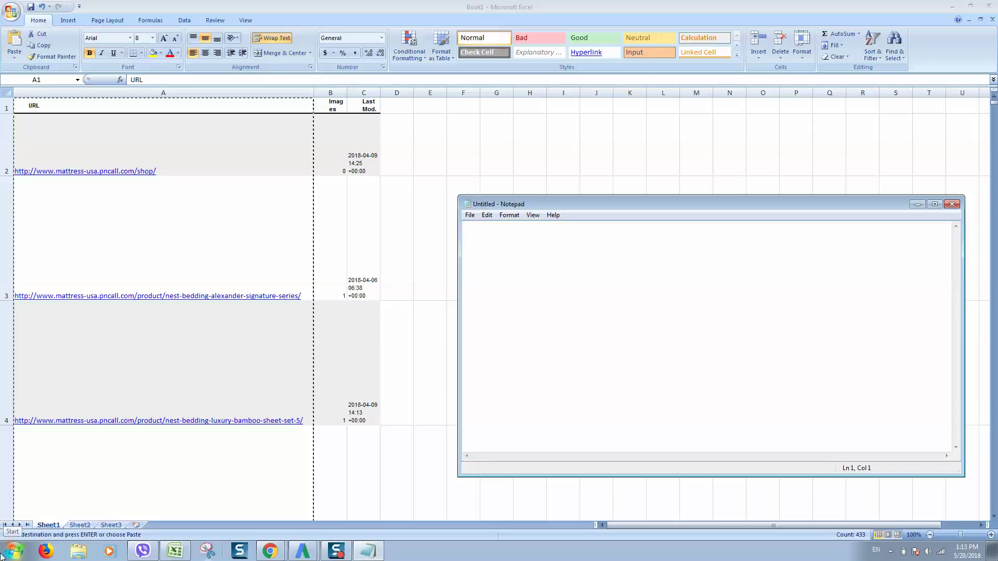
pyautogui.hotkey('ctrl', 'v')
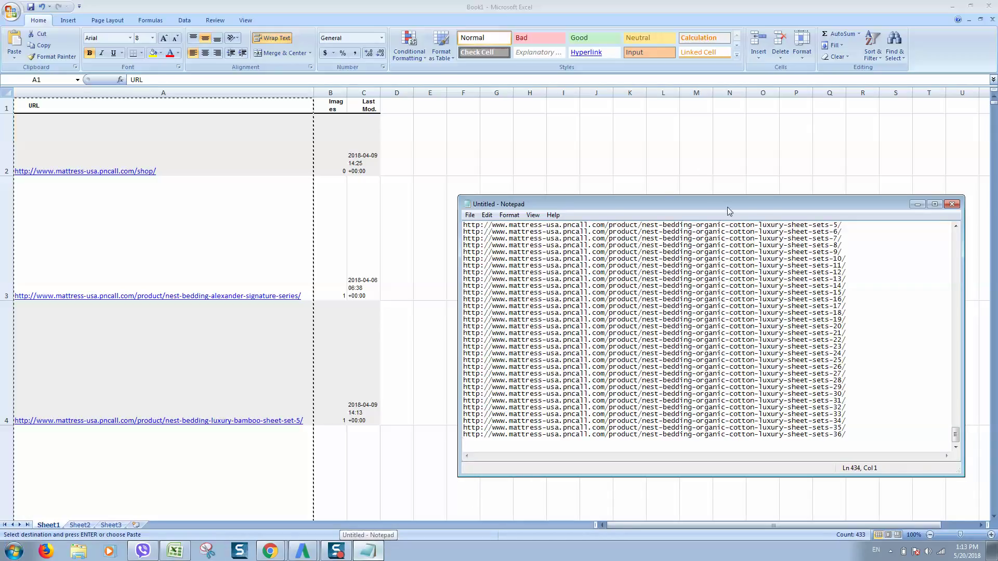
# Copy all the Notepad text and paste it into Sheet2 of the workbook.
pyautogui.moveTo(727, 209); pyautogui.dragTo(596, 152)
pyautogui.hotkey('ctrl', 'a')
pyautogui.hotkey('ctrl', 'c')
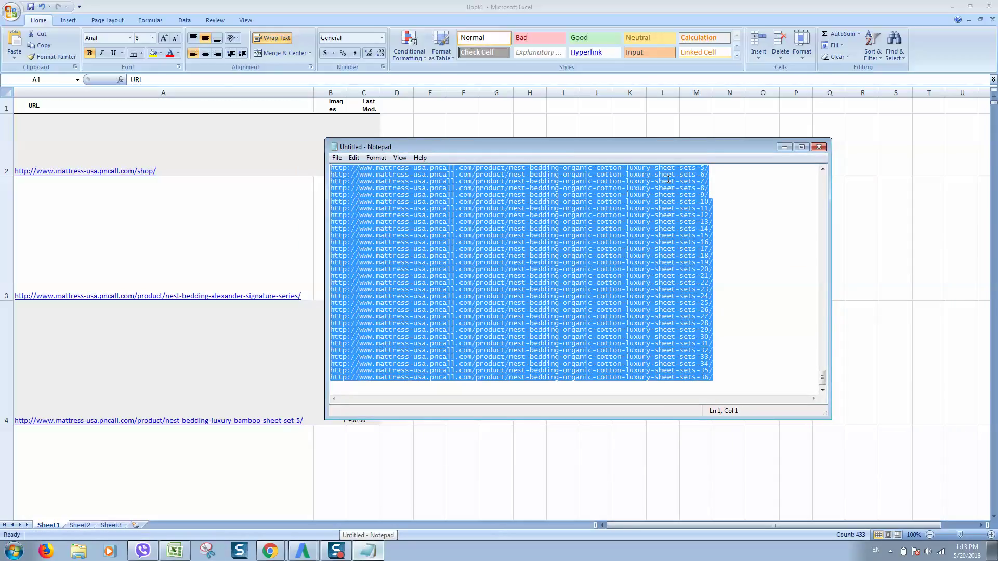
pyautogui.click(74, 533)
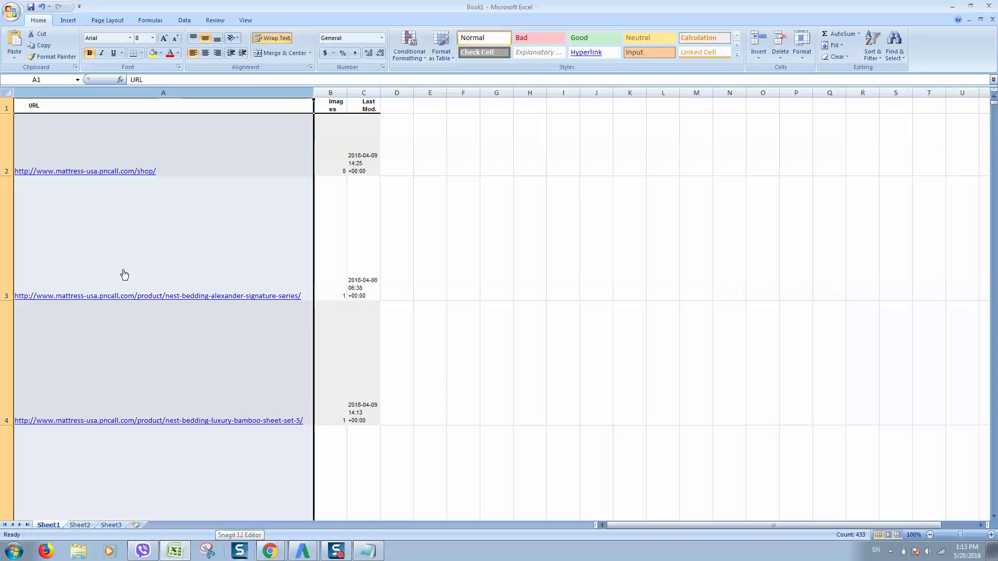
pyautogui.click(79, 525)
pyautogui.hotkey('ctrl', 'v')
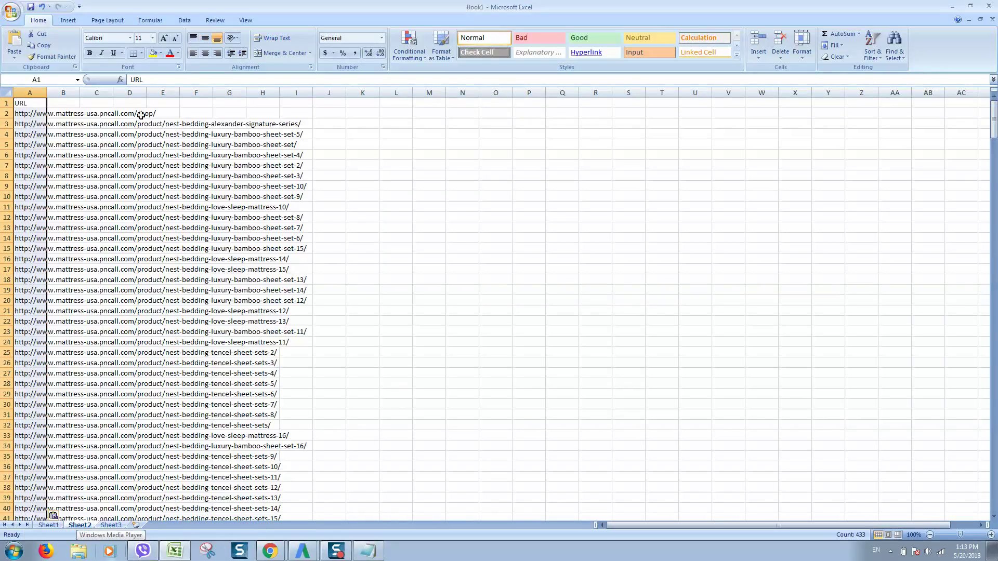
# Check the pasted URLs in column A and widen the column to fit them.
pyautogui.click(462, 144)
pyautogui.click(54, 124)
pyautogui.click(27, 279)
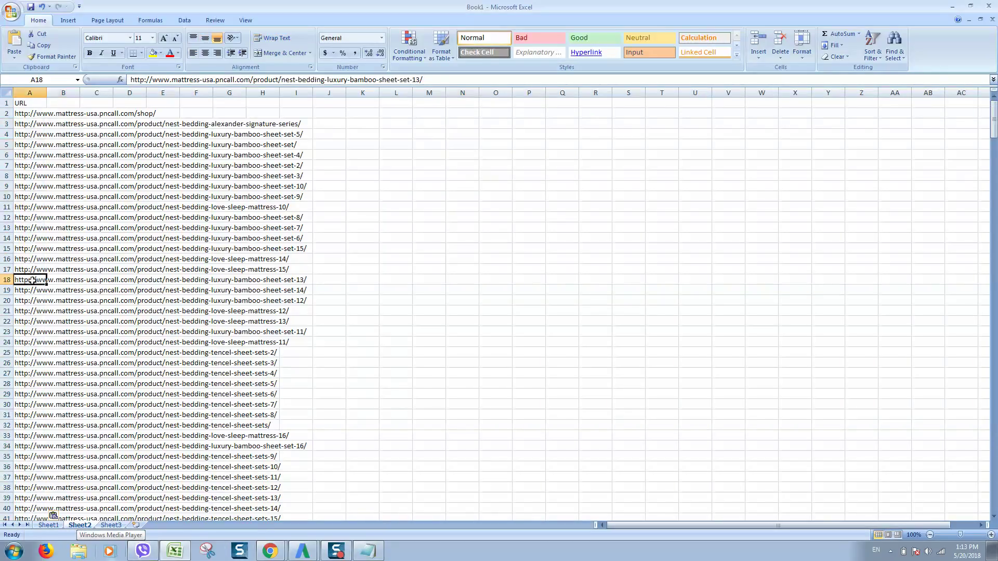
pyautogui.click(29, 321)
pyautogui.click(32, 209)
pyautogui.click(41, 150)
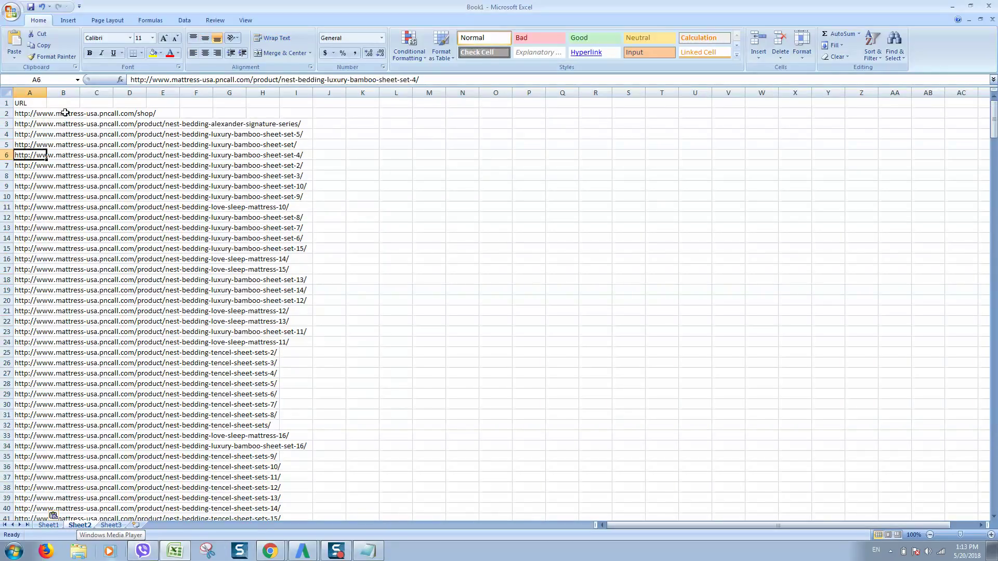
pyautogui.moveTo(48, 91); pyautogui.dragTo(136, 92)
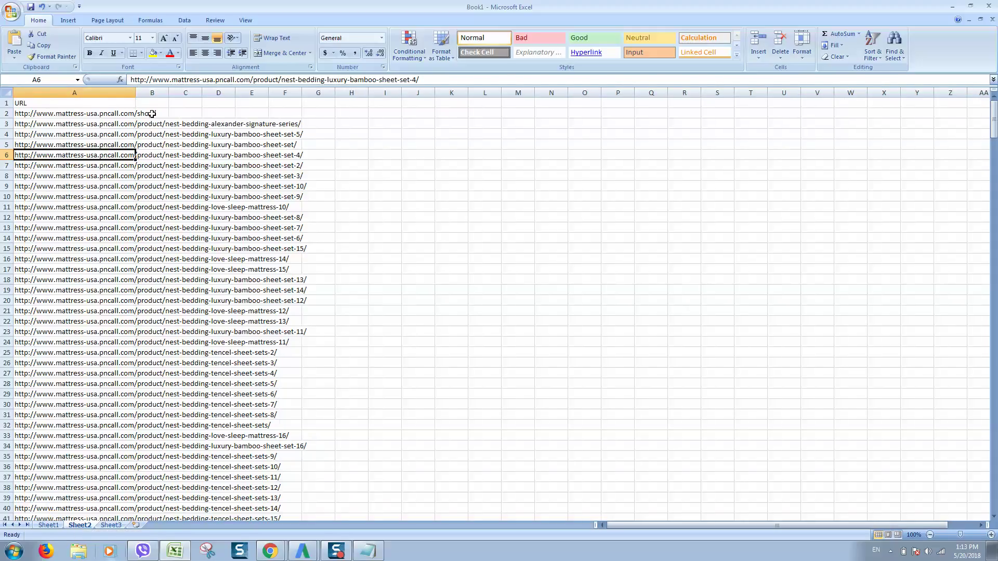
pyautogui.click(483, 183)
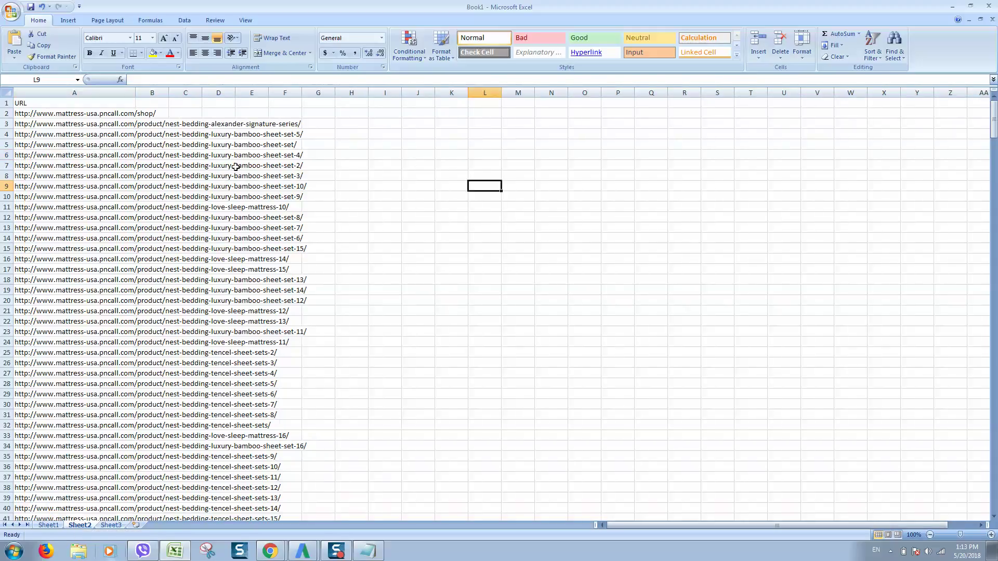
pyautogui.hotkey('alt', 'Tab')
pyautogui.hotkey('alt', 'Tab')
pyautogui.hotkey('alt', 'Tab')
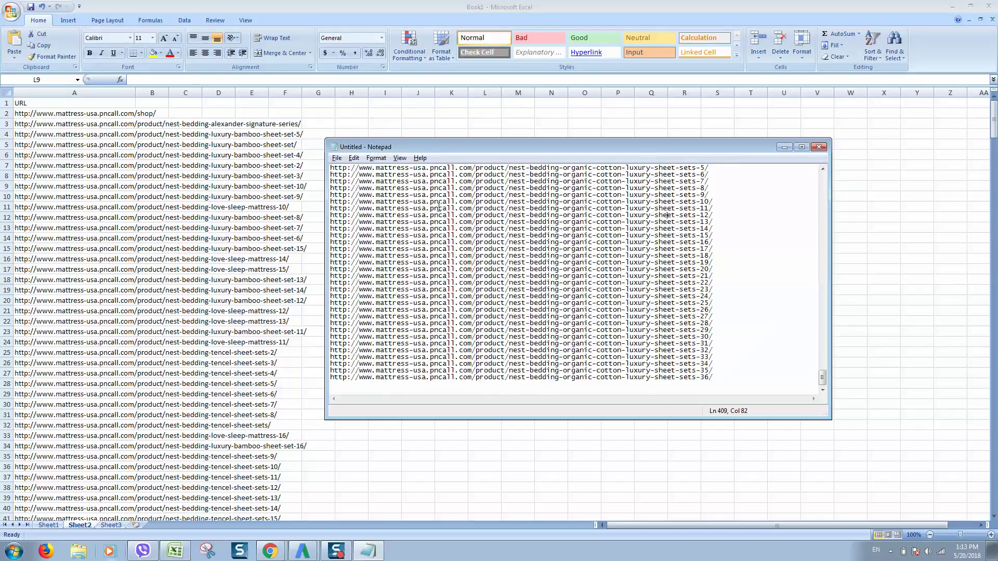
pyautogui.moveTo(506, 216); pyautogui.dragTo(641, 217)
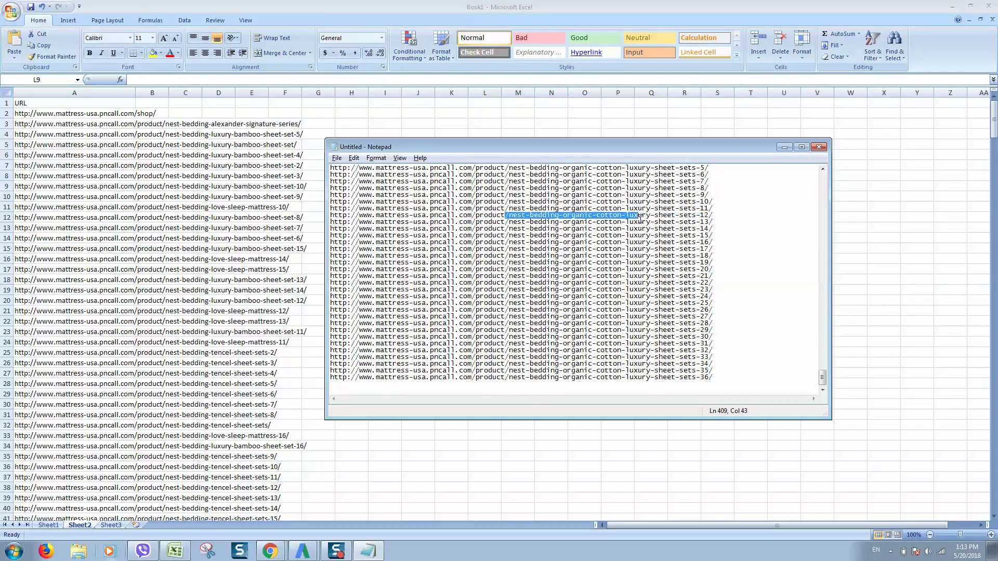
pyautogui.moveTo(641, 219); pyautogui.dragTo(649, 216)
pyautogui.moveTo(657, 213); pyautogui.dragTo(685, 214)
pyautogui.click(680, 216)
pyautogui.doubleClick(688, 213)
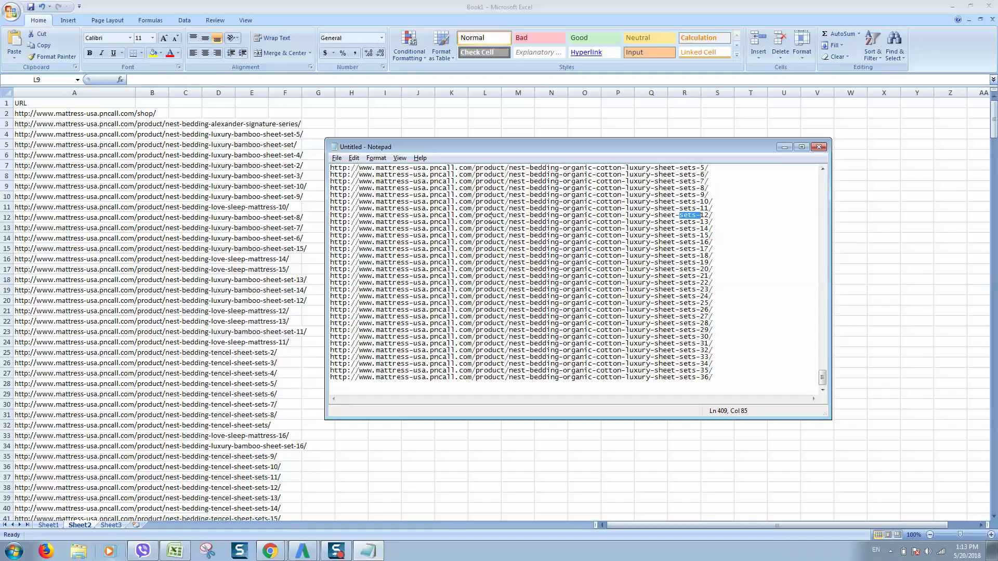
pyautogui.click(661, 221)
pyautogui.moveTo(457, 215)
pyautogui.mouseDown()
pyautogui.moveTo(706, 216)
pyautogui.moveTo(627, 216)
pyautogui.mouseUp()
pyautogui.moveTo(505, 214); pyautogui.dragTo(328, 215)
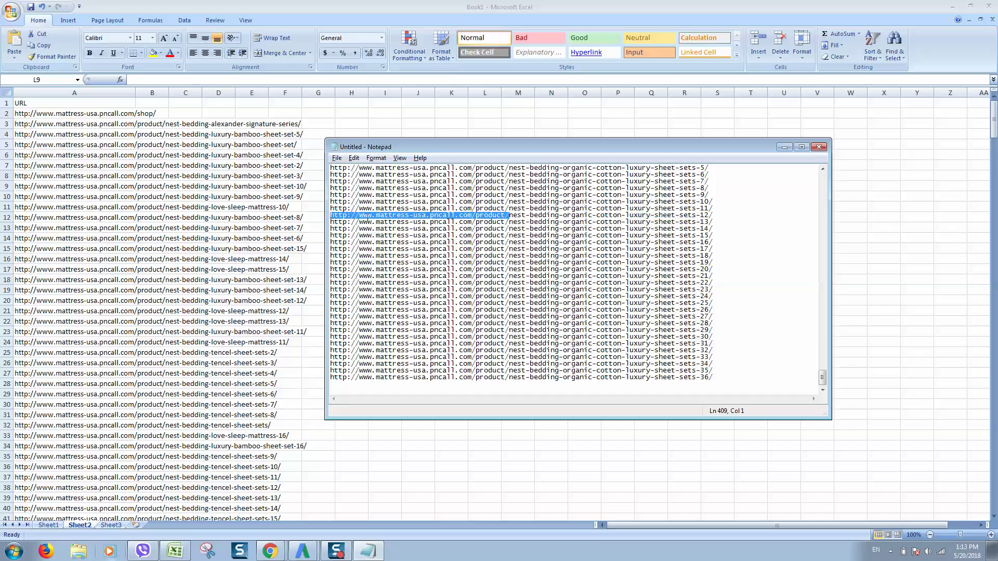
# Copy the URL prefix and bring up Notepad's Replace dialog.
pyautogui.rightClick(365, 216)
pyautogui.click(414, 252)
pyautogui.click(584, 262)
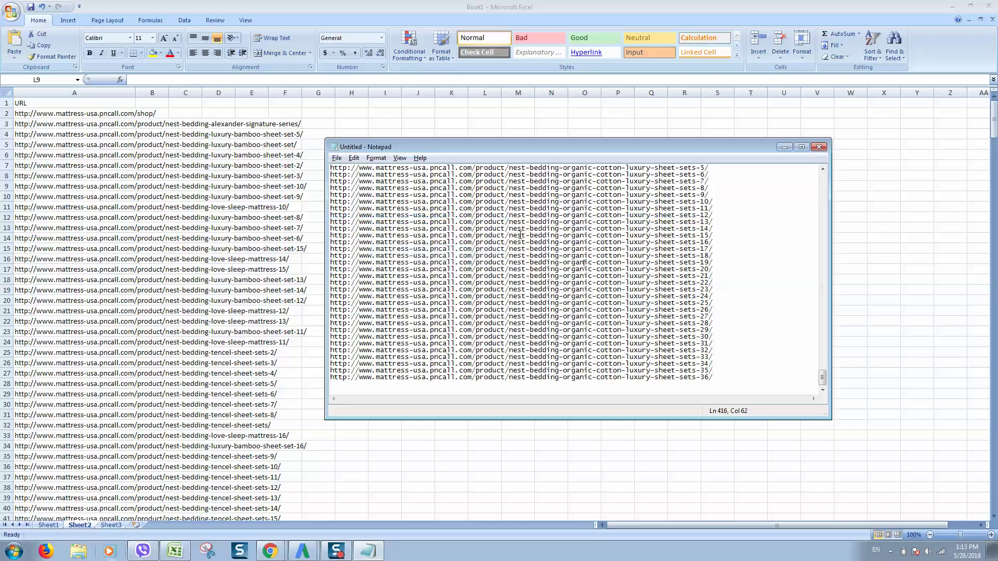
pyautogui.hotkey('ctrl', 'h')
# Replace all occurrences of the product URL prefix with nothing.
pyautogui.hotkey('ctrl', 'v')
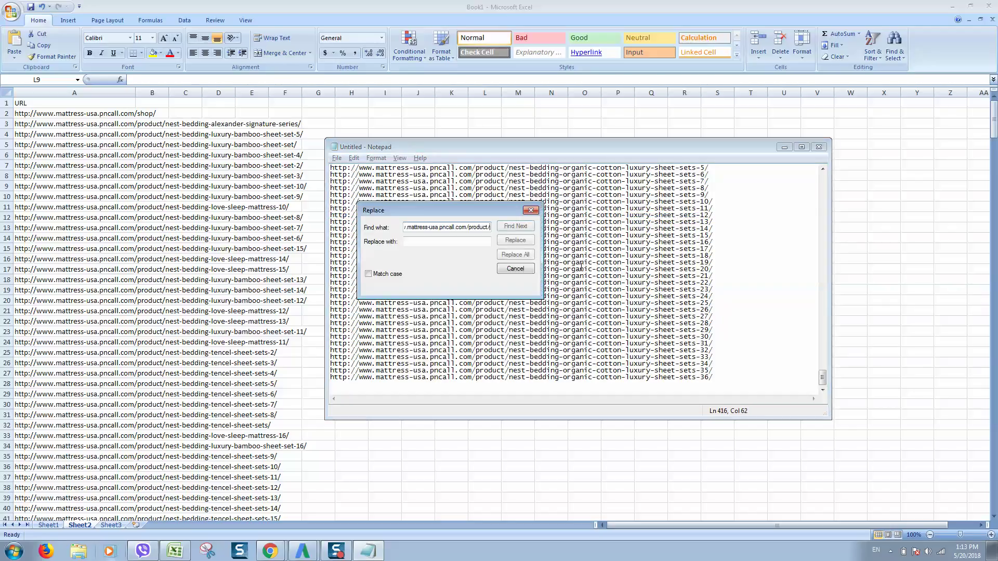
pyautogui.click(528, 256)
pyautogui.click(531, 209)
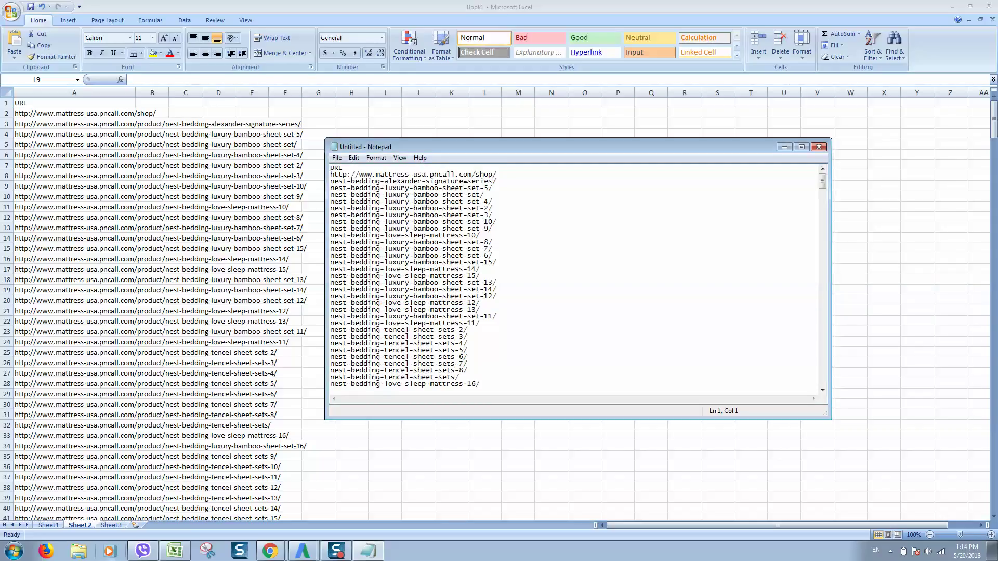
# Delete the URL header and shop page lines from the Notepad list.
pyautogui.moveTo(499, 174); pyautogui.dragTo(371, 169)
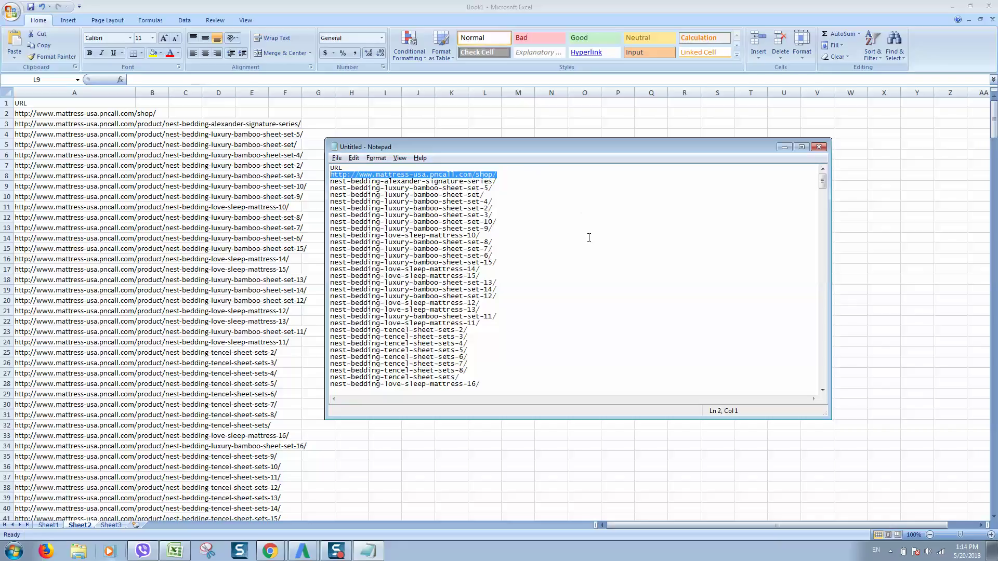
pyautogui.press('Delete')
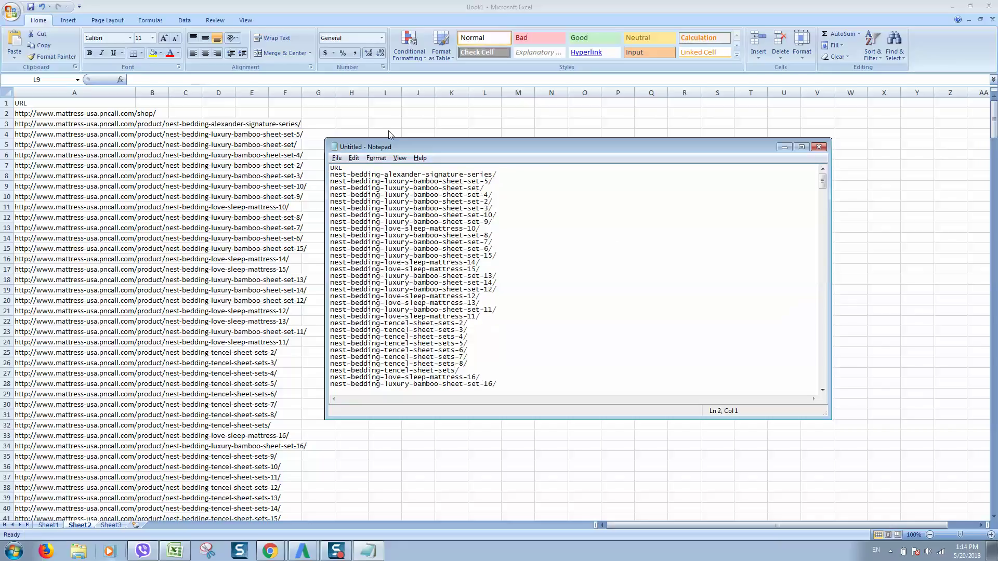
pyautogui.moveTo(356, 168); pyautogui.dragTo(281, 159)
pyautogui.press('Delete')
pyautogui.press('Delete')
# Delete the header and shop URL rows 1–2 from the Excel sheet.
pyautogui.hotkey('alt', 'Tab')
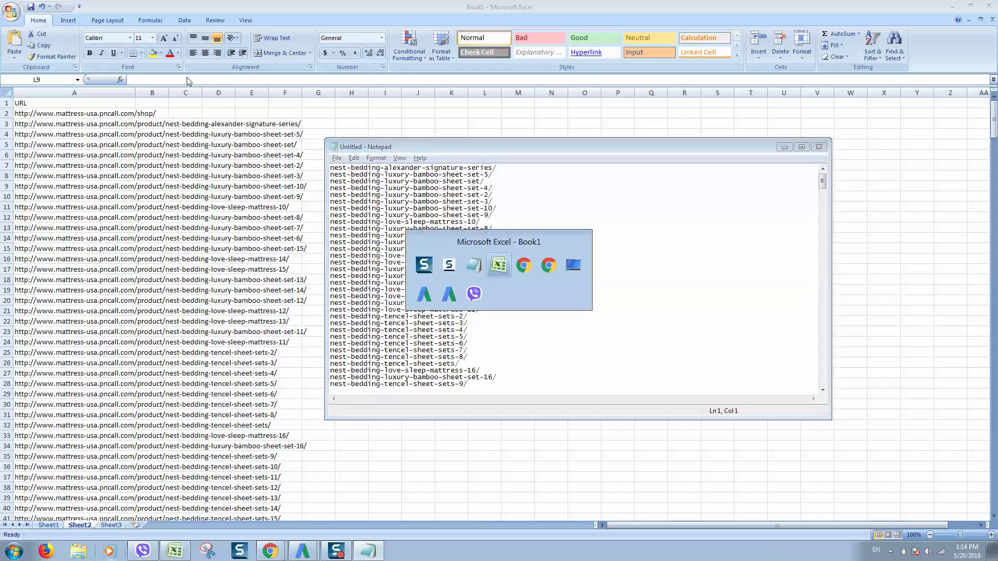
pyautogui.moveTo(6, 113); pyautogui.dragTo(6, 104)
pyautogui.rightClick(34, 105)
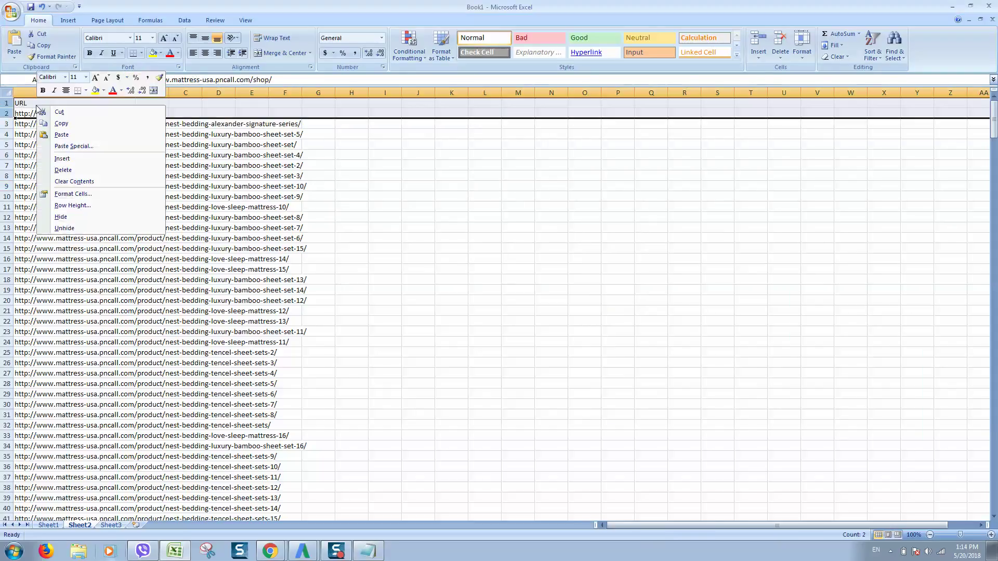
pyautogui.click(78, 170)
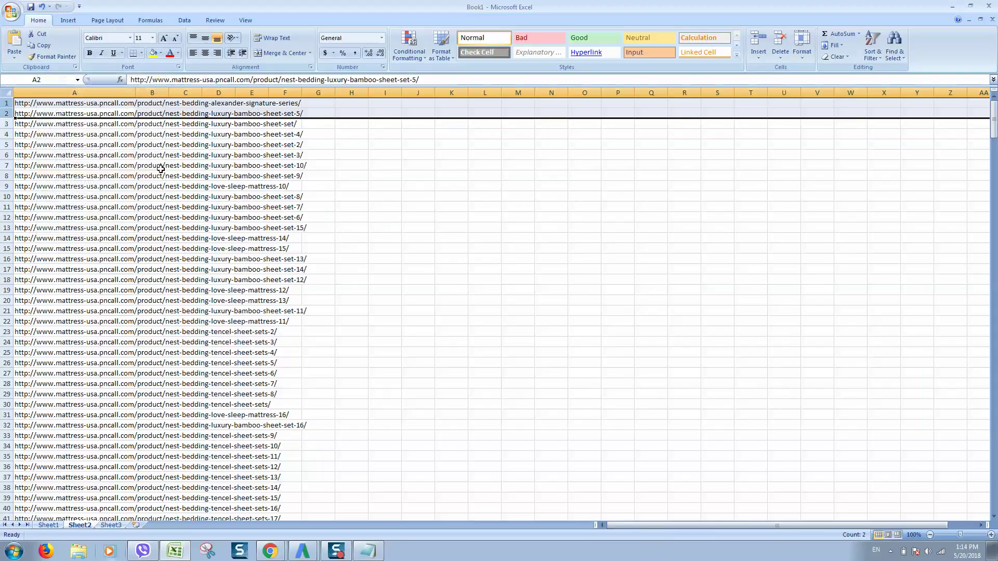
pyautogui.hotkey('alt', 'Tab')
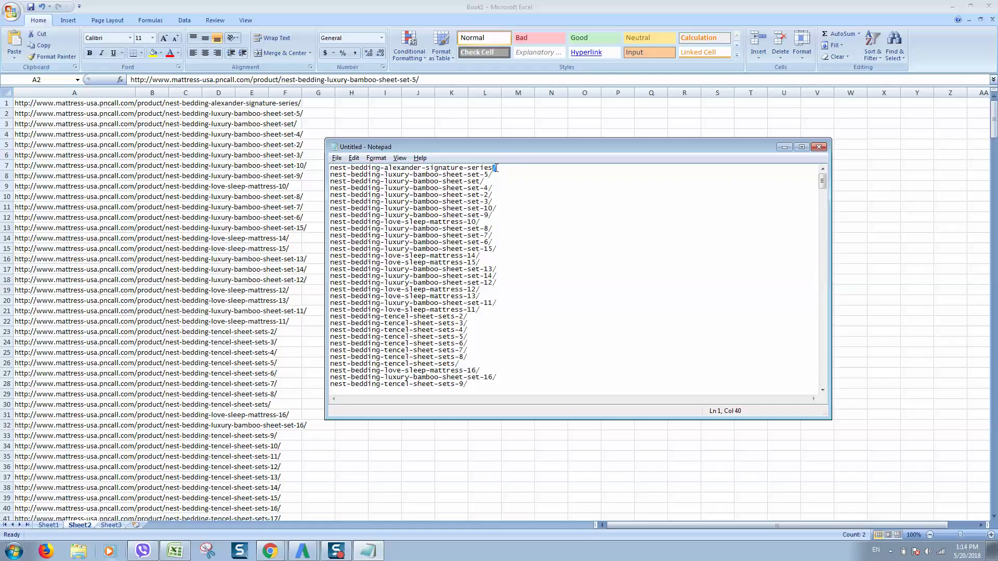
# Remove every '/' from the Notepad list with Replace All.
pyautogui.hotkey('ctrl', 'h')
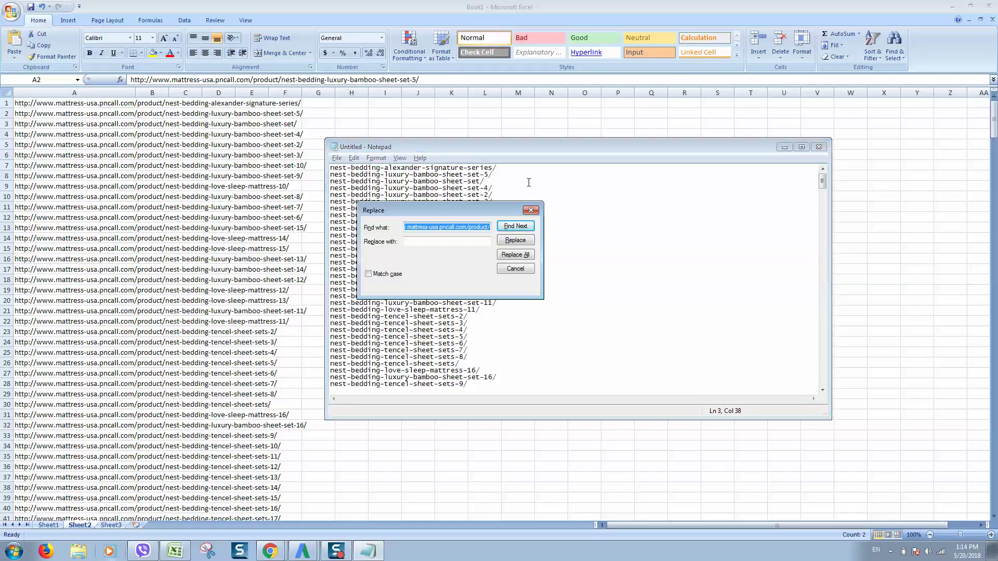
pyautogui.write('/')
pyautogui.click(515, 255)
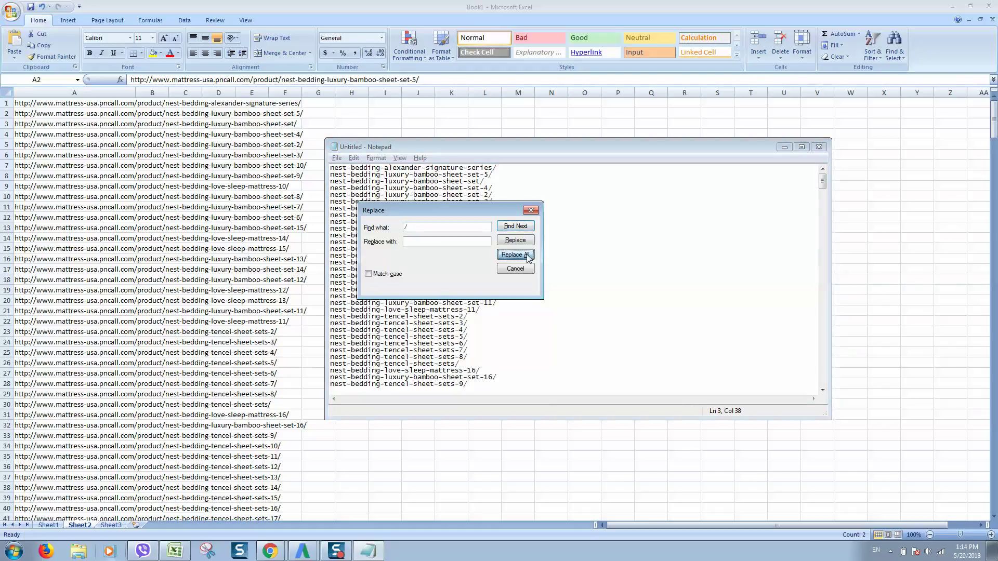
pyautogui.click(531, 211)
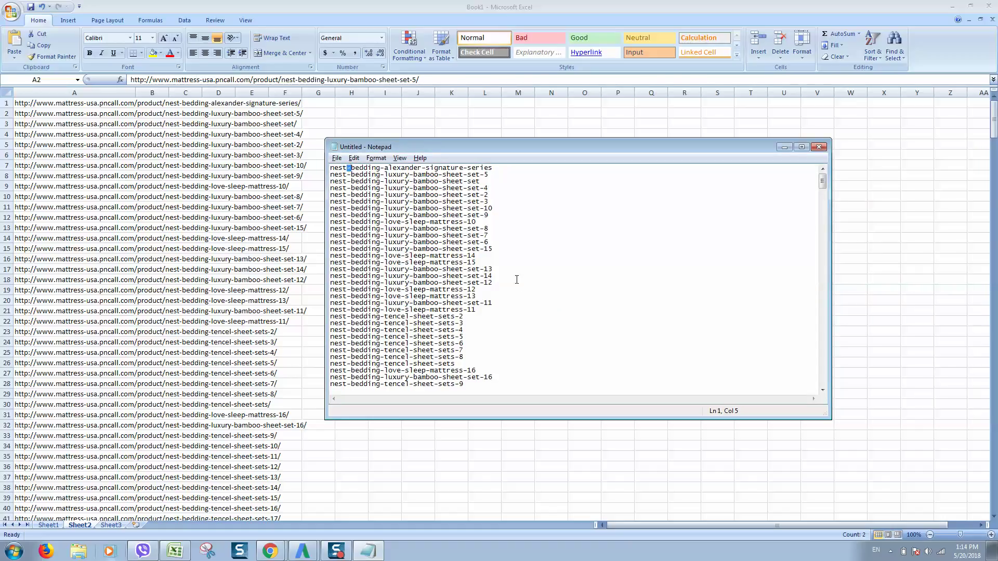
# Replace every hyphen in the list with a space.
pyautogui.click(557, 261)
pyautogui.hotkey('ctrl', 'h')
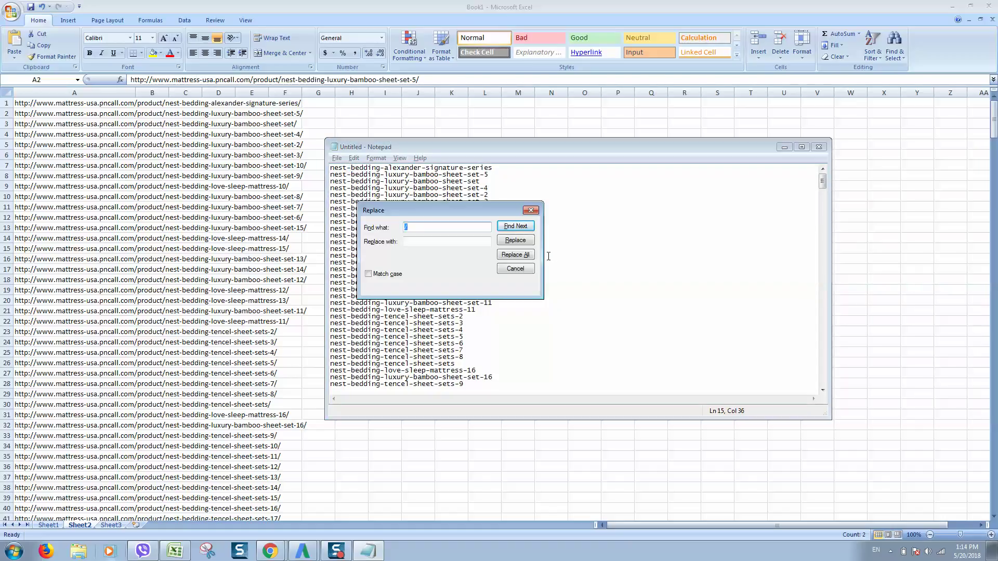
pyautogui.click(514, 255)
pyautogui.click(530, 211)
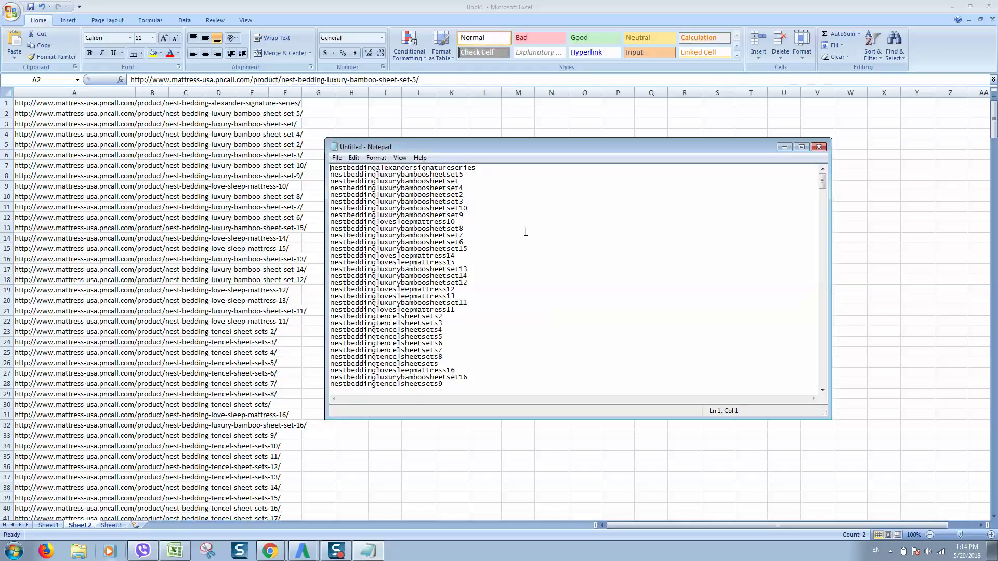
pyautogui.hotkey('ctrl', 'z')
pyautogui.rightClick(367, 186)
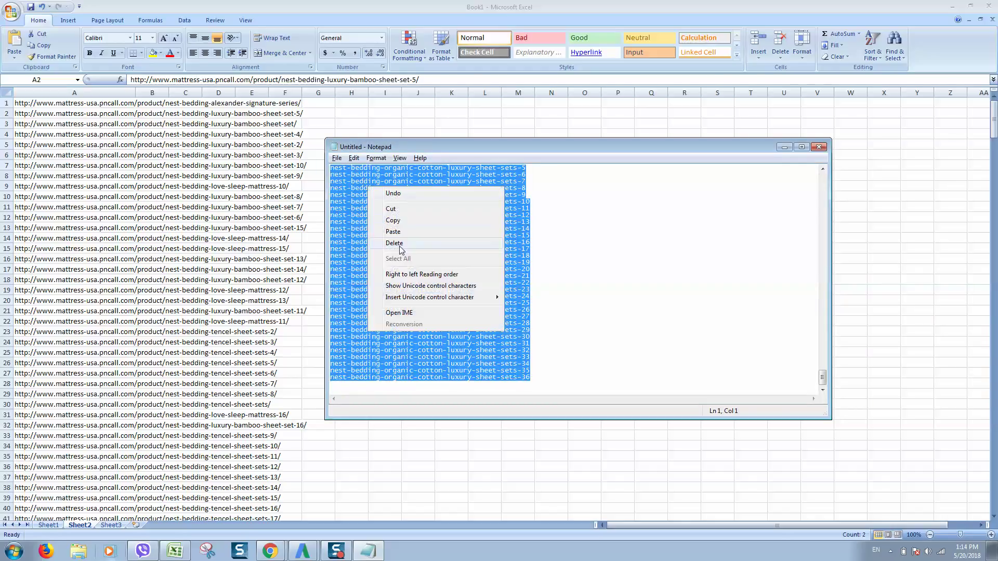
pyautogui.click(559, 234)
pyautogui.hotkey('ctrl', 'h')
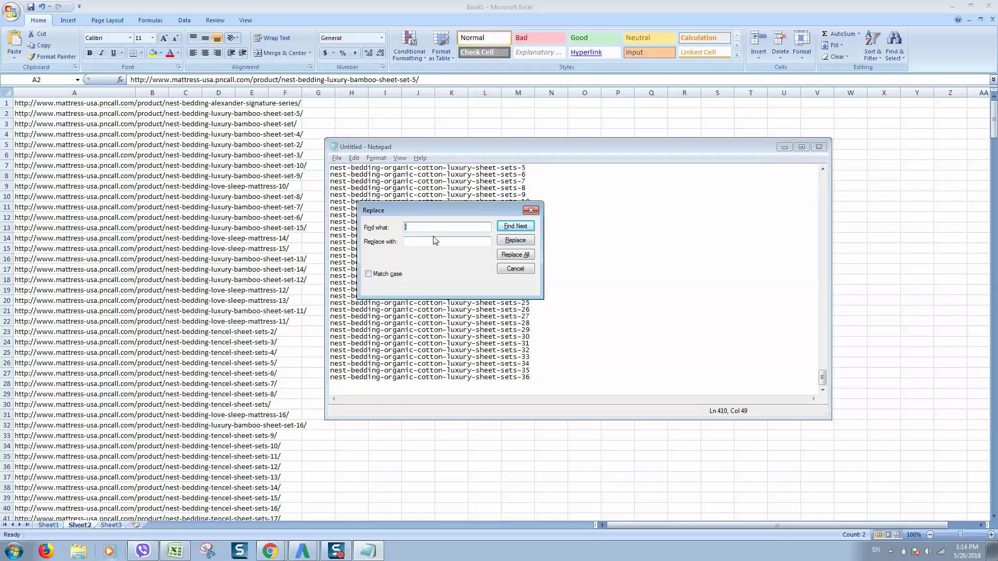
pyautogui.write('-')
pyautogui.click(516, 254)
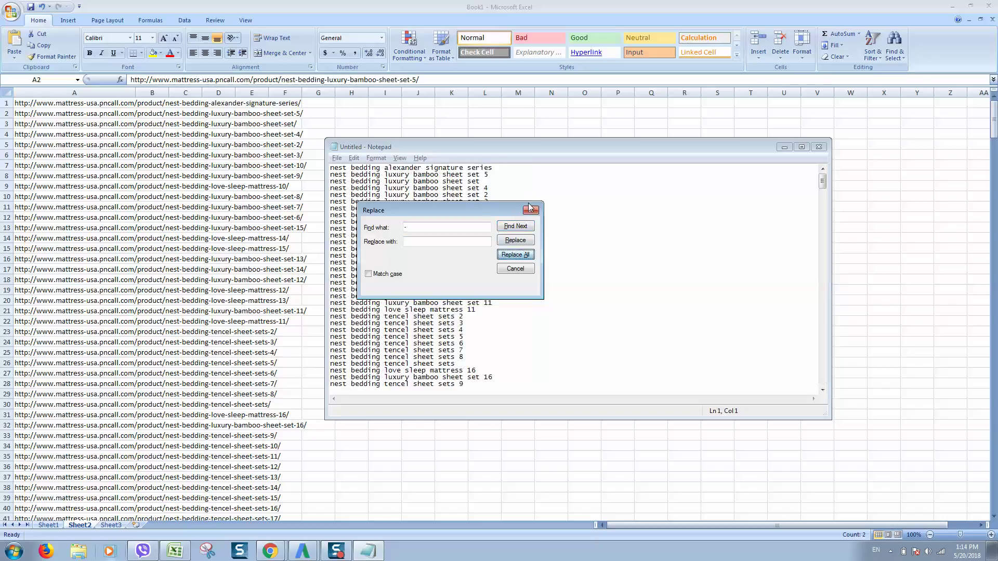
pyautogui.click(530, 211)
pyautogui.scroll(-10, 624, 202)
pyautogui.scroll(-10, 622, 341)
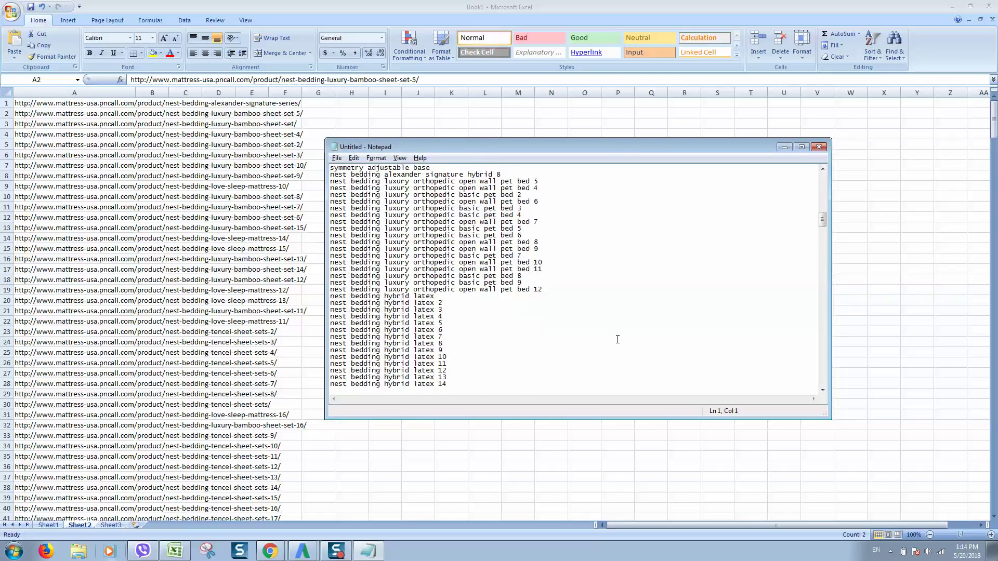
pyautogui.scroll(-10, 619, 339)
pyautogui.scroll(-10, 626, 327)
pyautogui.scroll(-10, 632, 302)
pyautogui.scroll(-10, 631, 301)
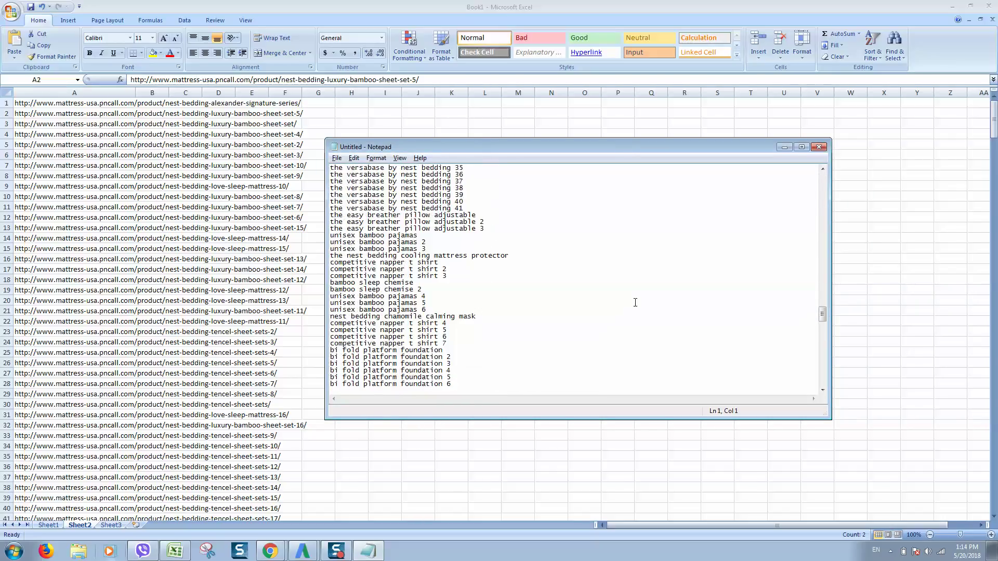
pyautogui.scroll(-10, 664, 265)
pyautogui.scroll(-10, 680, 251)
pyautogui.scroll(-10, 680, 251)
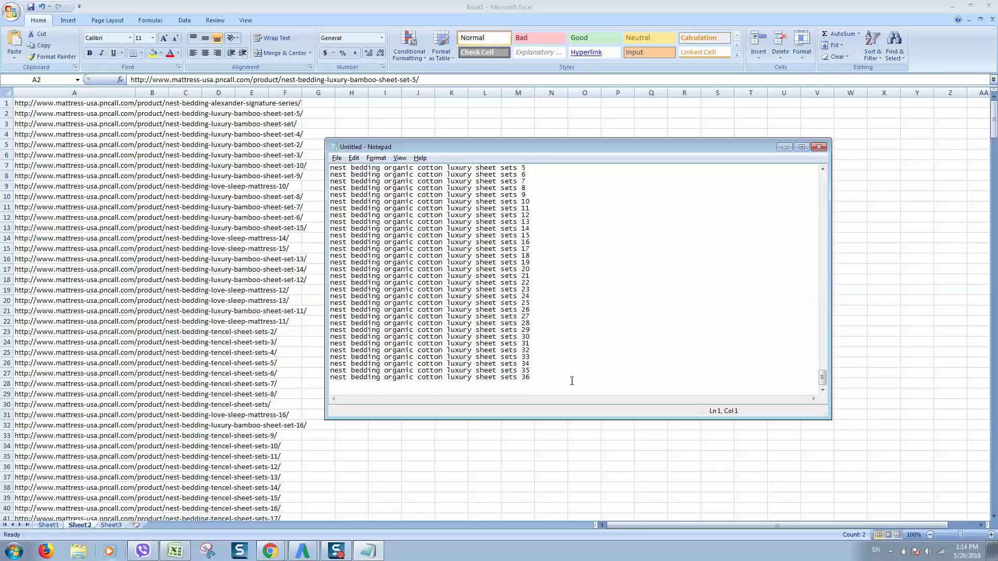
pyautogui.scroll(10, 499, 366)
pyautogui.scroll(10, 507, 312)
pyautogui.scroll(10, 511, 266)
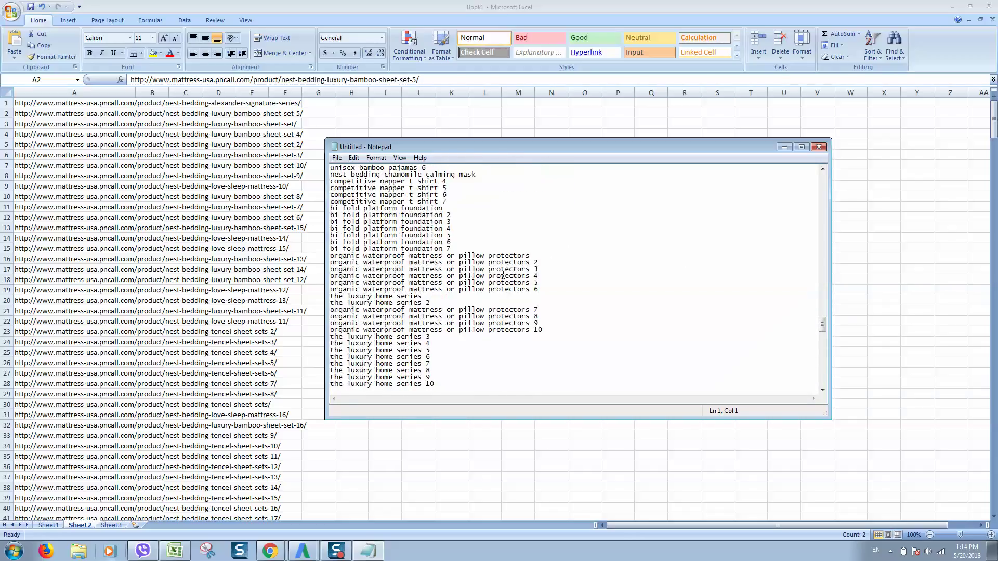
# Copy all product names from Notepad into column G starting at G1, widening the columns to fit.
pyautogui.hotkey('ctrl', 'a')
pyautogui.rightClick(514, 255)
pyautogui.click(557, 289)
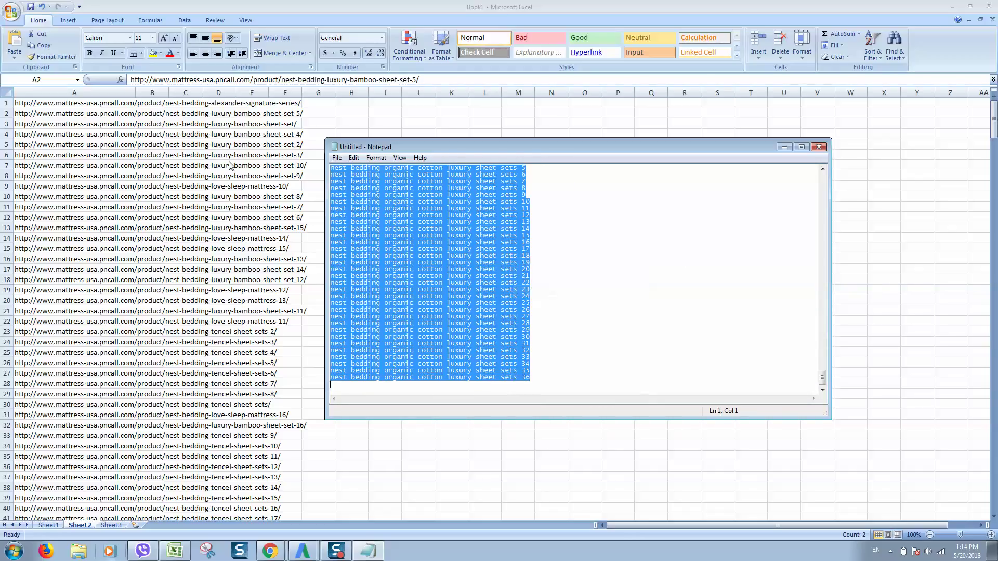
pyautogui.click(232, 156)
pyautogui.click(371, 218)
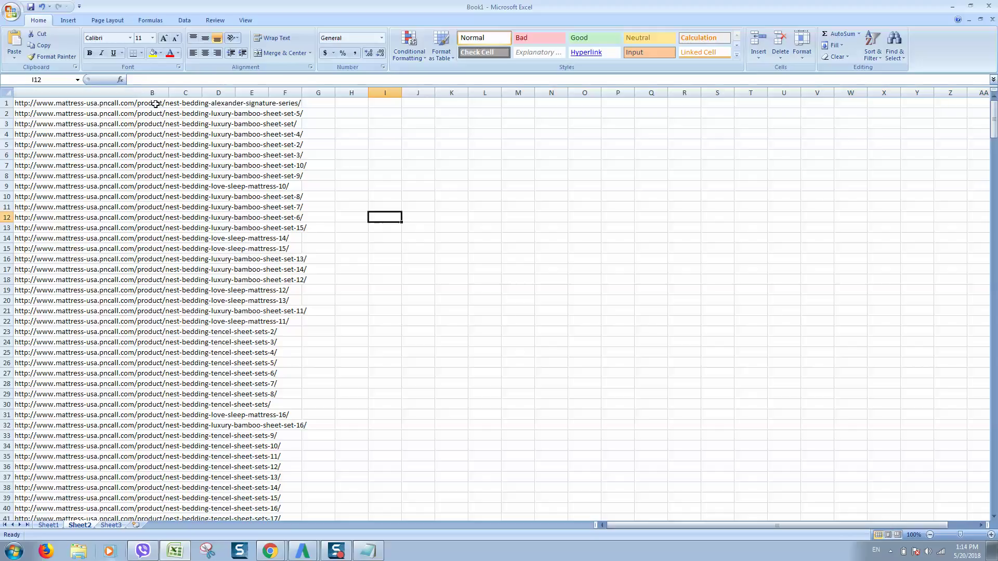
pyautogui.click(323, 108)
pyautogui.hotkey('ctrl', 'v')
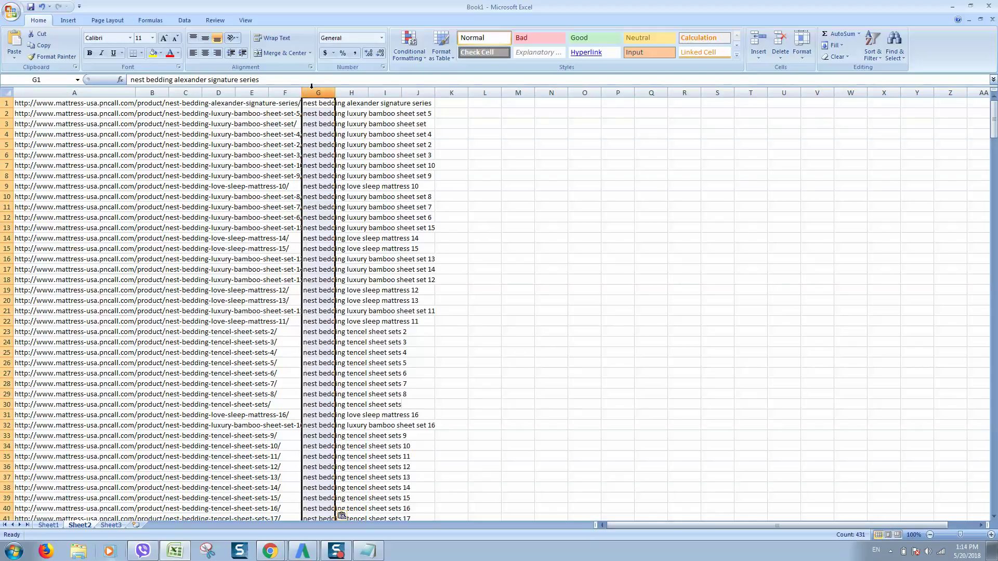
pyautogui.moveTo(301, 87); pyautogui.dragTo(413, 87)
pyautogui.click(630, 134)
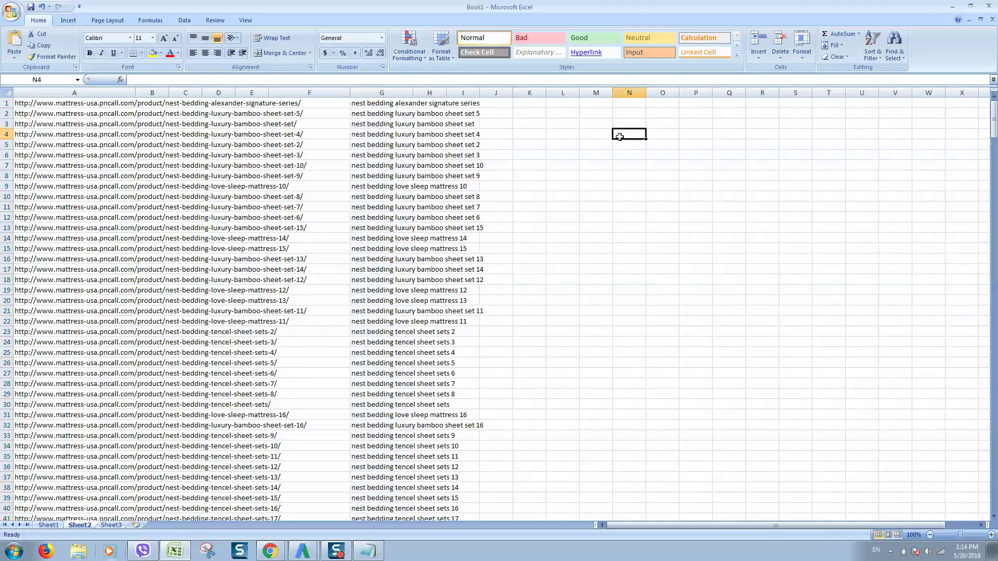
# Select the first URL and product name row, including the first product name in G1.
pyautogui.click(254, 103)
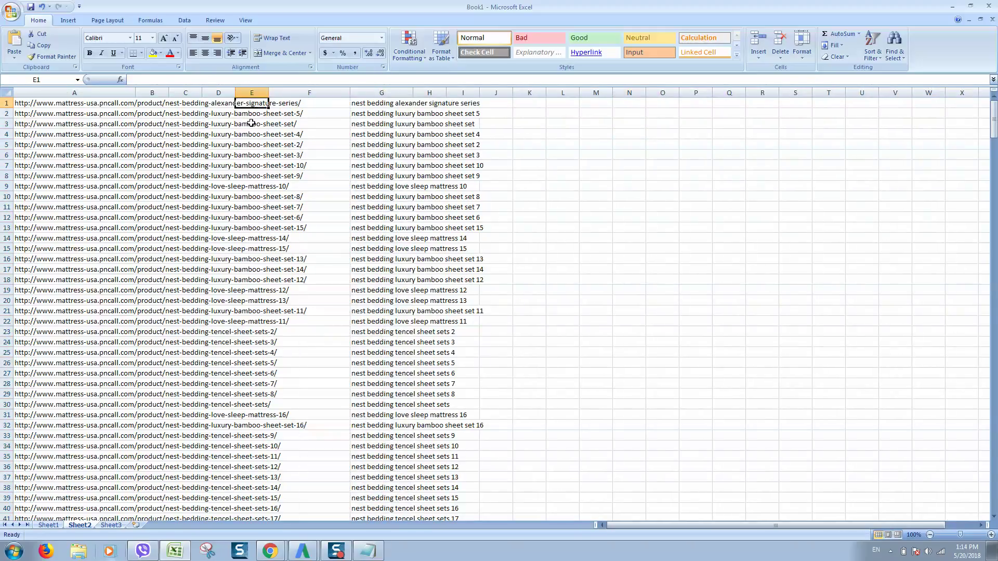
pyautogui.click(329, 123)
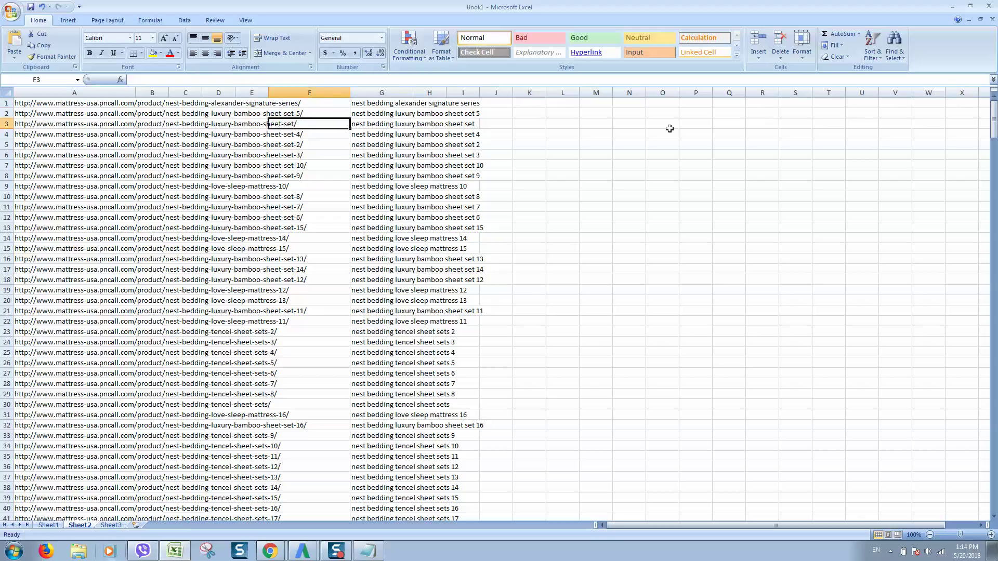
pyautogui.moveTo(377, 104); pyautogui.dragTo(65, 102)
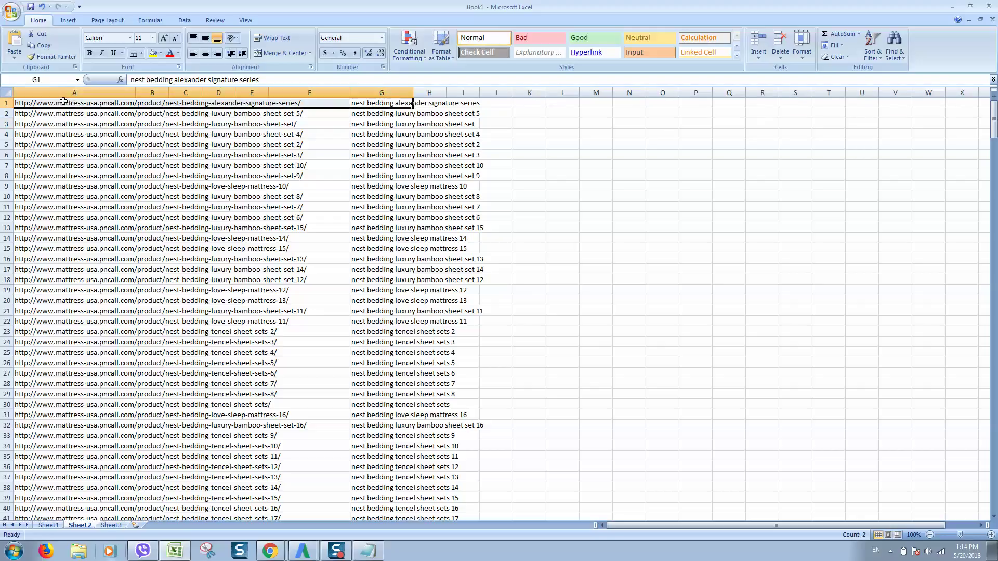
pyautogui.click(364, 103)
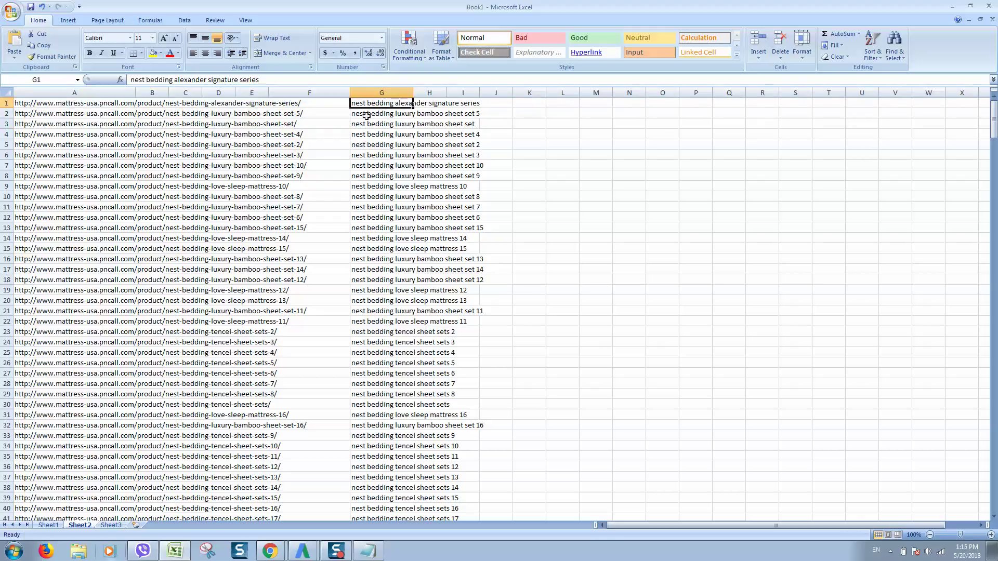
pyautogui.click(42, 102)
pyautogui.moveTo(96, 165); pyautogui.dragTo(95, 155)
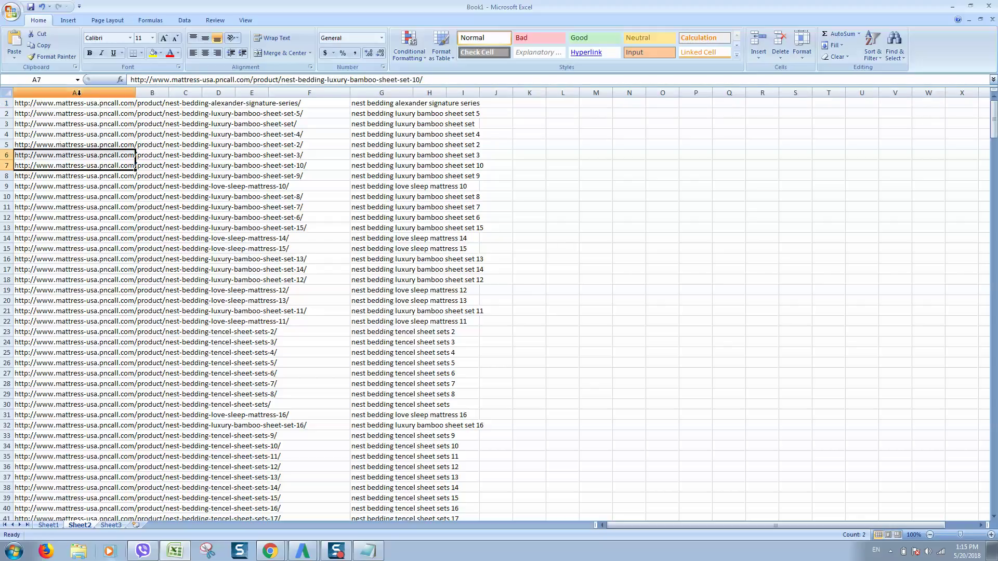
# Cut the URL column A, paste it into H1, and widen the product name column.
pyautogui.click(78, 93)
pyautogui.rightClick(80, 95)
pyautogui.click(101, 138)
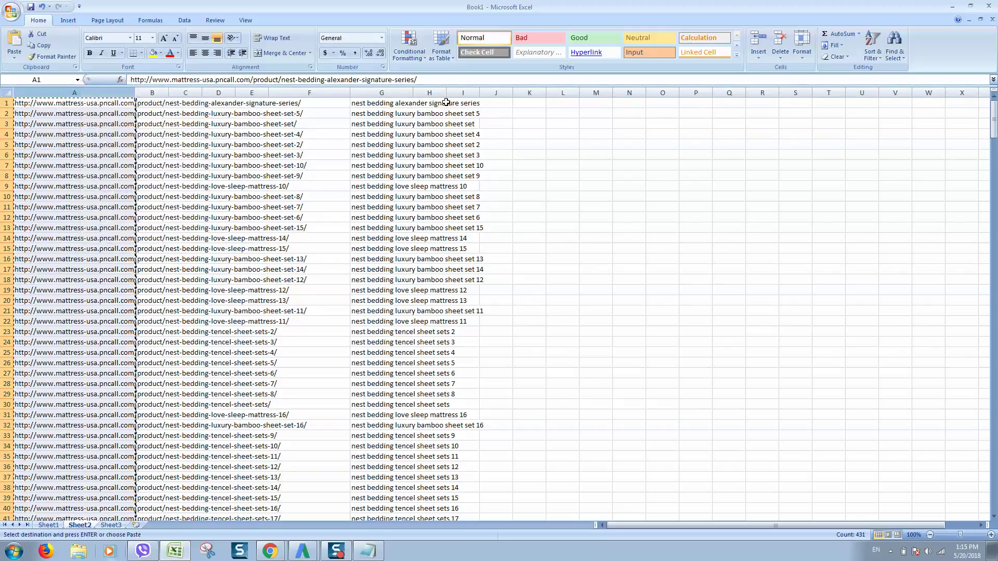
pyautogui.click(406, 102)
pyautogui.rightClick(436, 103)
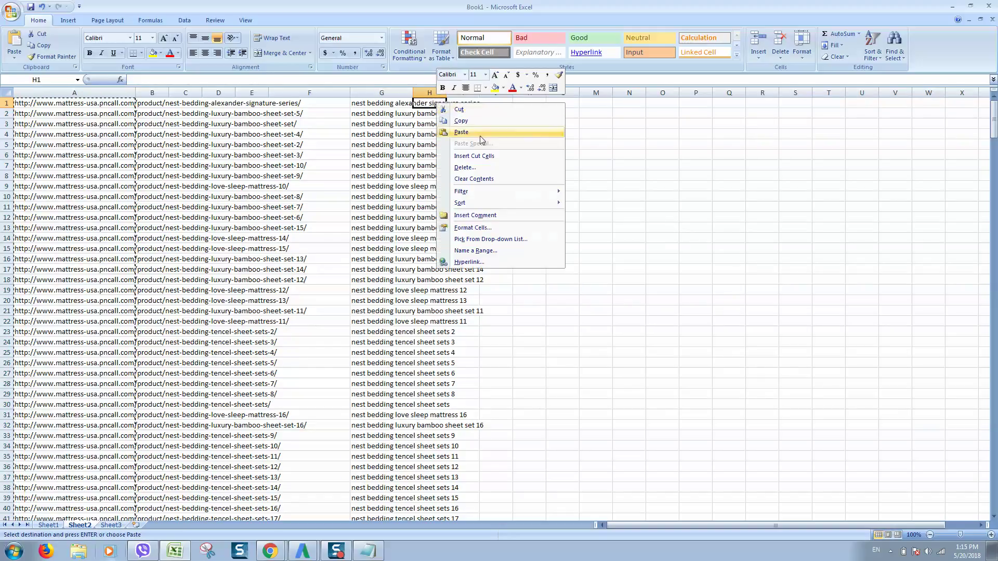
pyautogui.click(481, 140)
pyautogui.click(195, 143)
pyautogui.moveTo(324, 92); pyautogui.dragTo(484, 93)
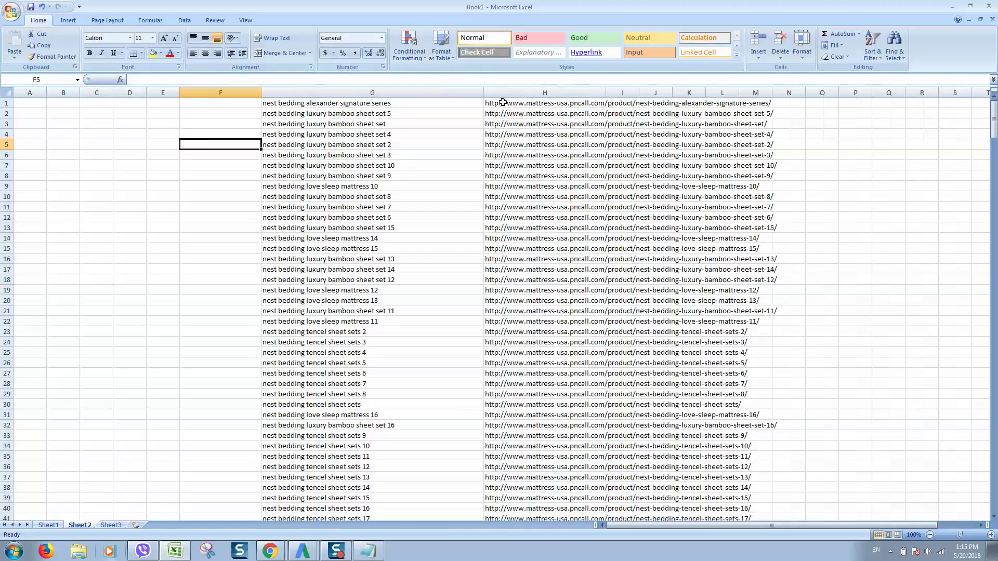
# Copy G1:H2 and paste the two name-and-URL lines over Notepad's old text.
pyautogui.click(382, 145)
pyautogui.moveTo(383, 102); pyautogui.dragTo(596, 114)
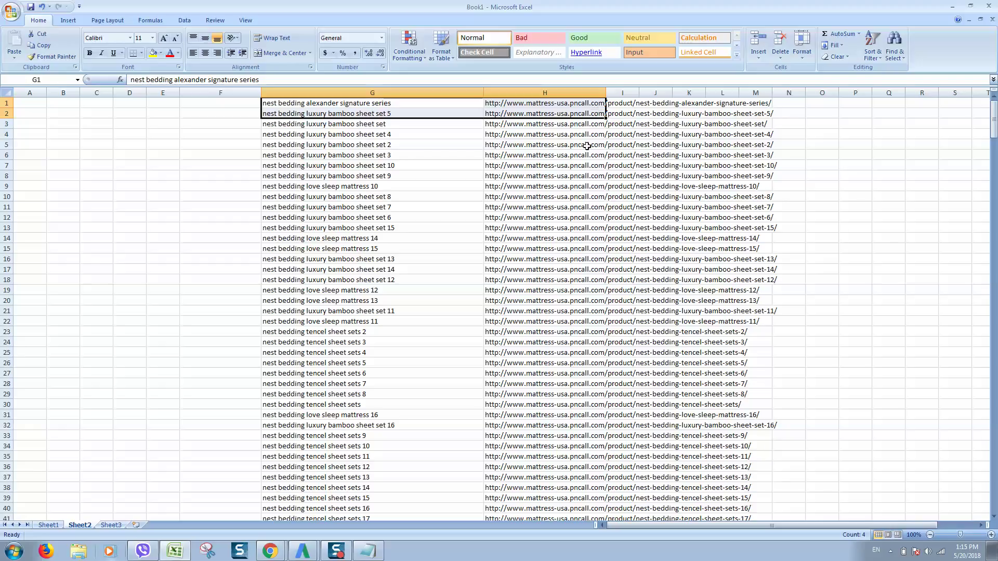
pyautogui.hotkey('ctrl', 'c')
pyautogui.click(370, 551)
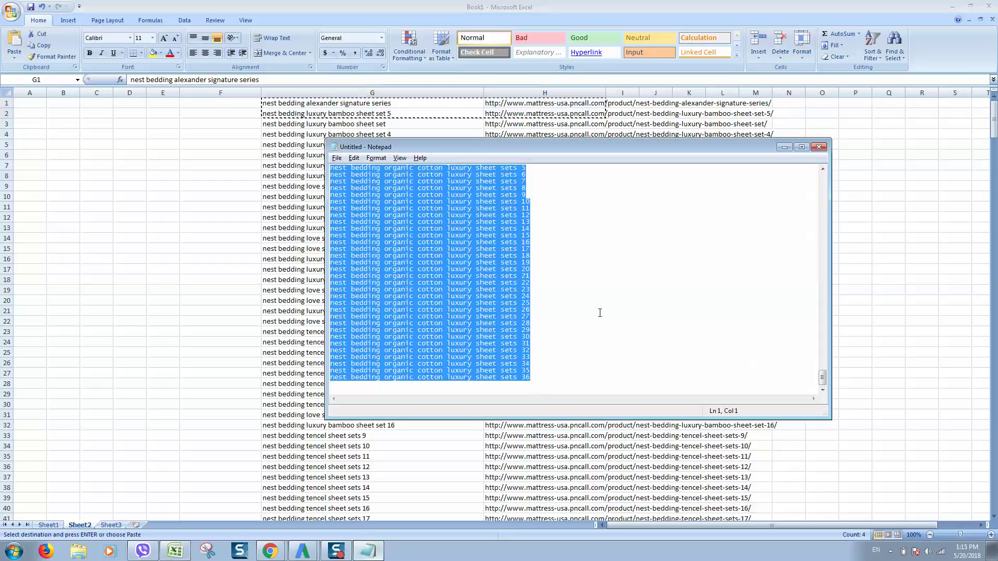
pyautogui.press('Delete')
pyautogui.hotkey('ctrl', 'v')
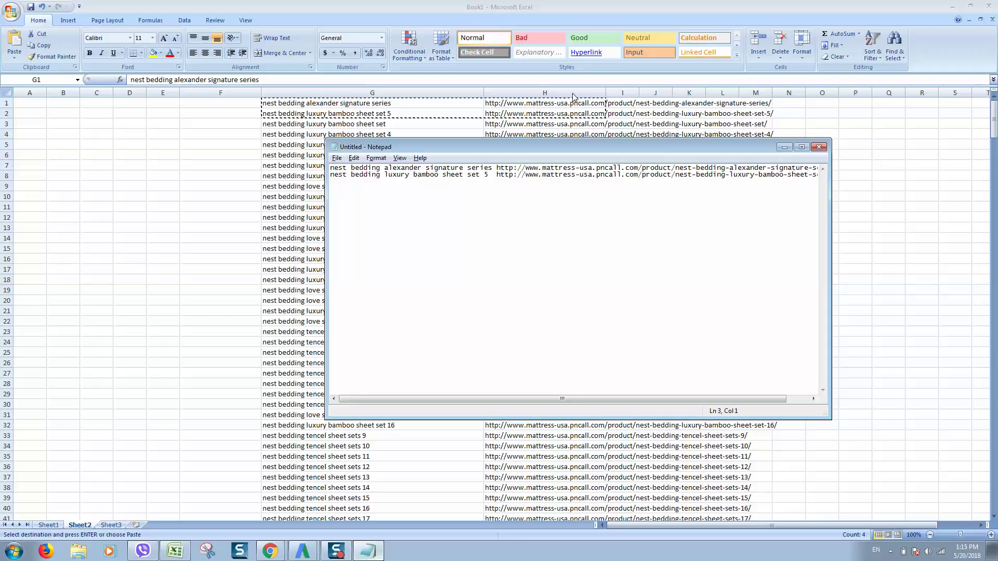
# Copy the first name-and-URL line in Notepad, then minimize Notepad.
pyautogui.press('Up')
pyautogui.hotkey('shift', 'Up')
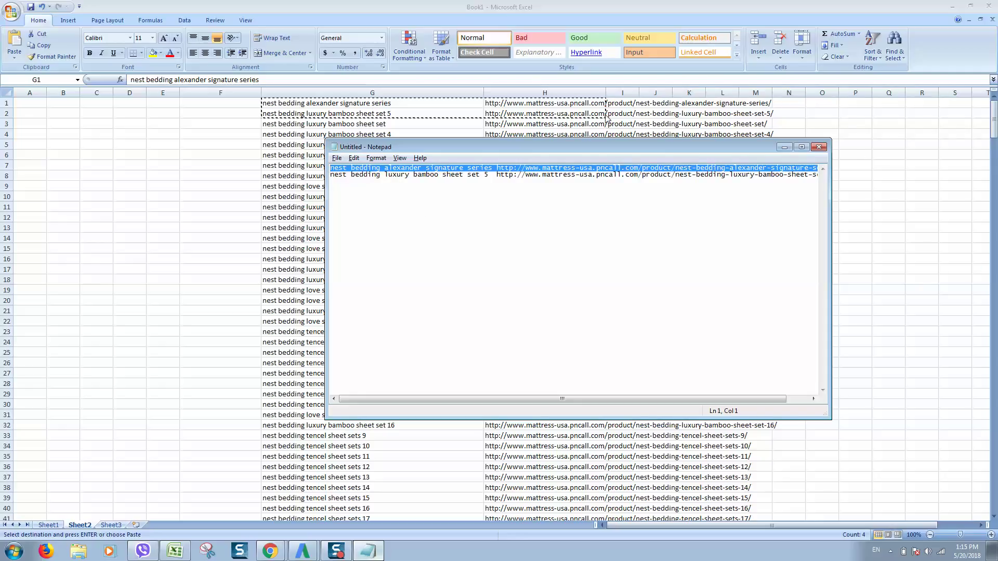
pyautogui.rightClick(496, 164)
pyautogui.click(520, 195)
pyautogui.click(367, 551)
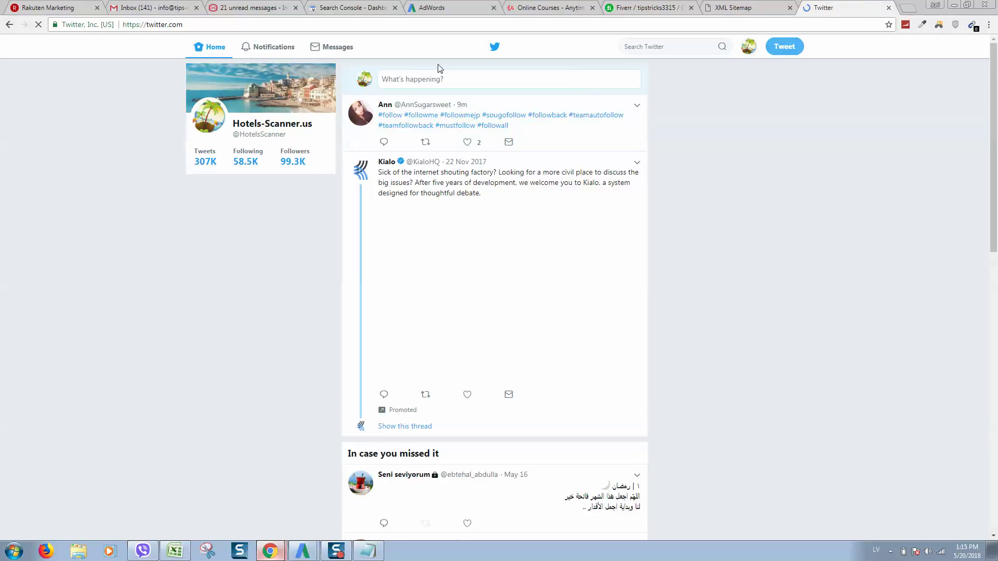
# Tweet the pasted alexander signature series name and URL, then open that tweet's own page.
pyautogui.click(453, 82)
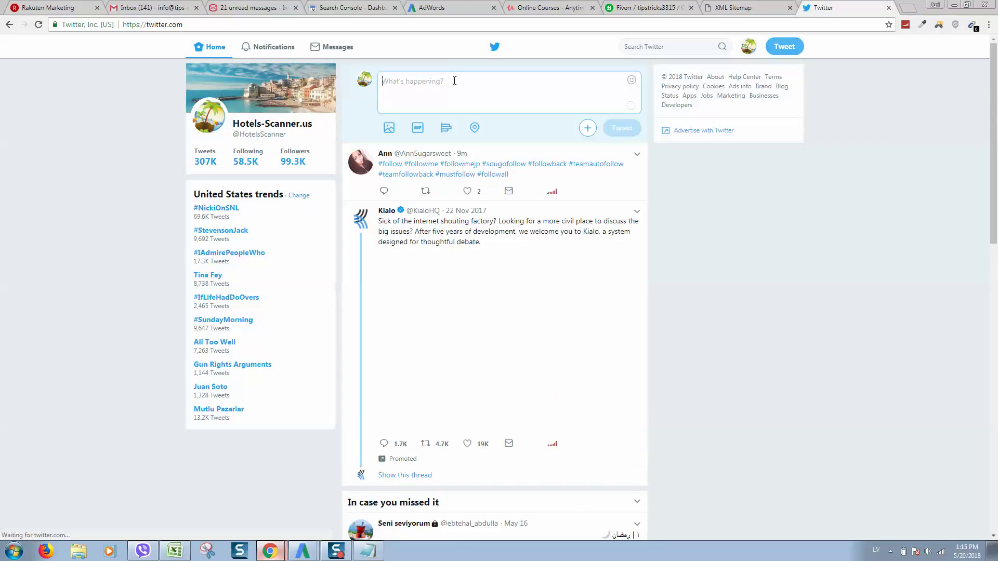
pyautogui.hotkey('ctrl', 'v')
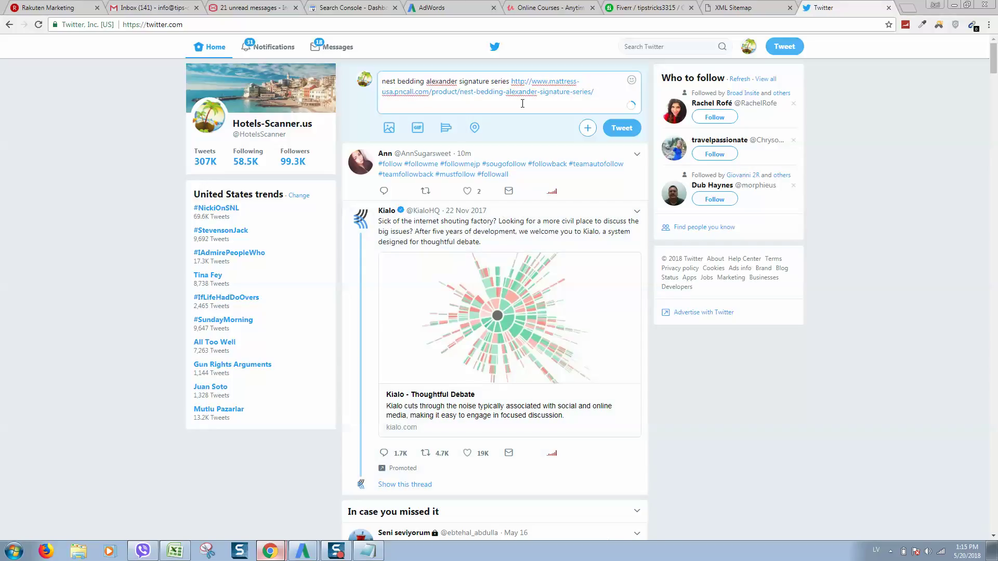
pyautogui.click(626, 130)
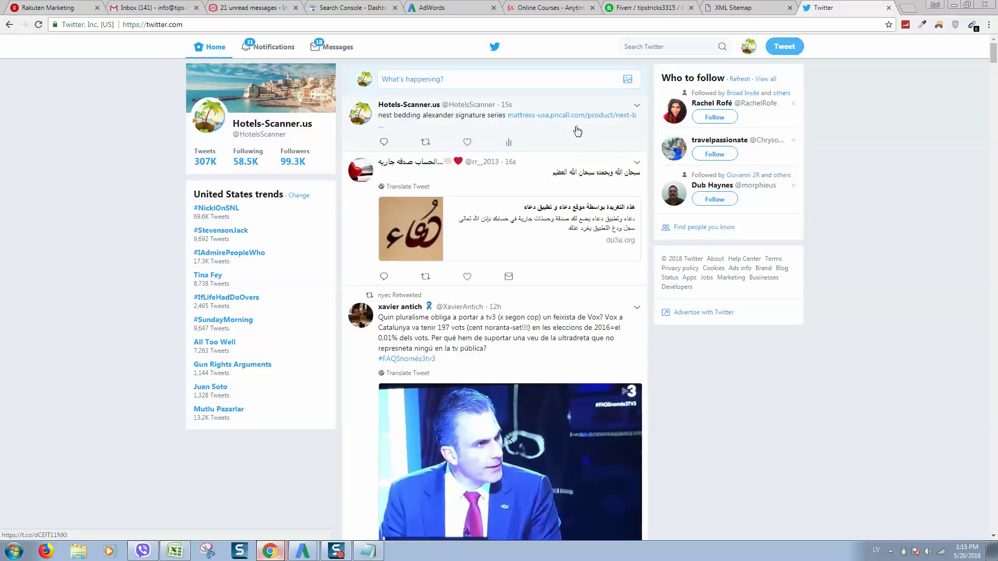
pyautogui.click(637, 105)
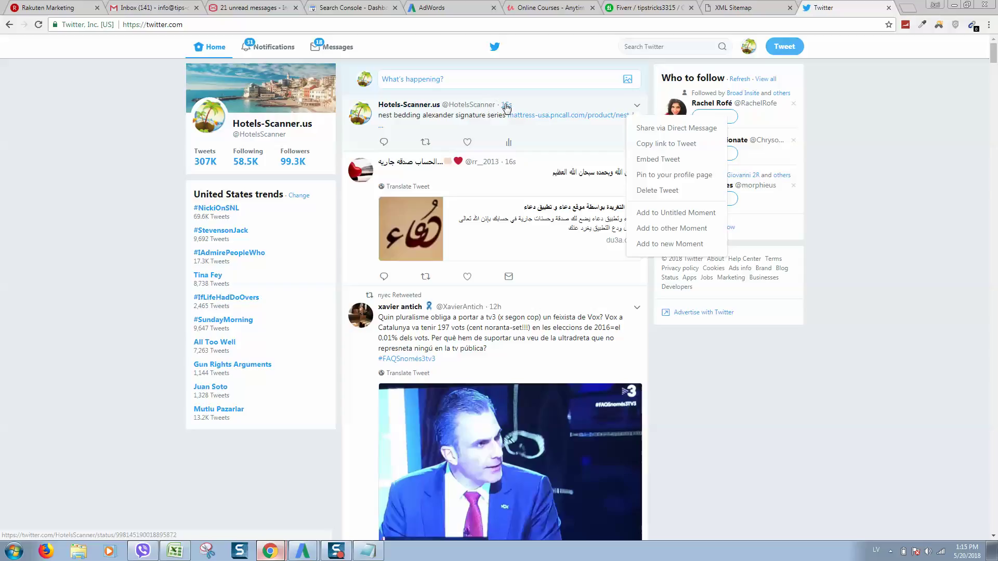
pyautogui.click(507, 109)
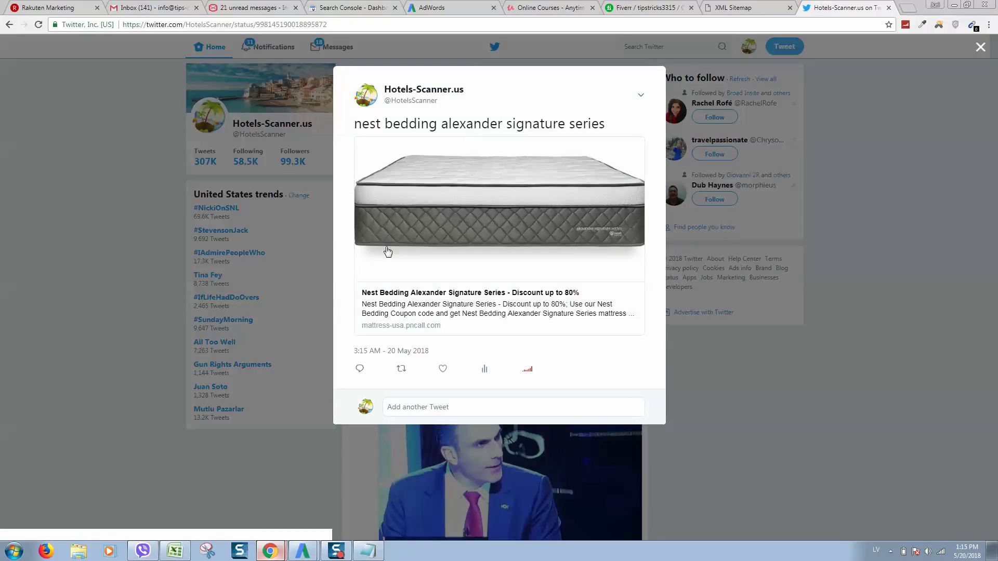
pyautogui.moveTo(336, 552)
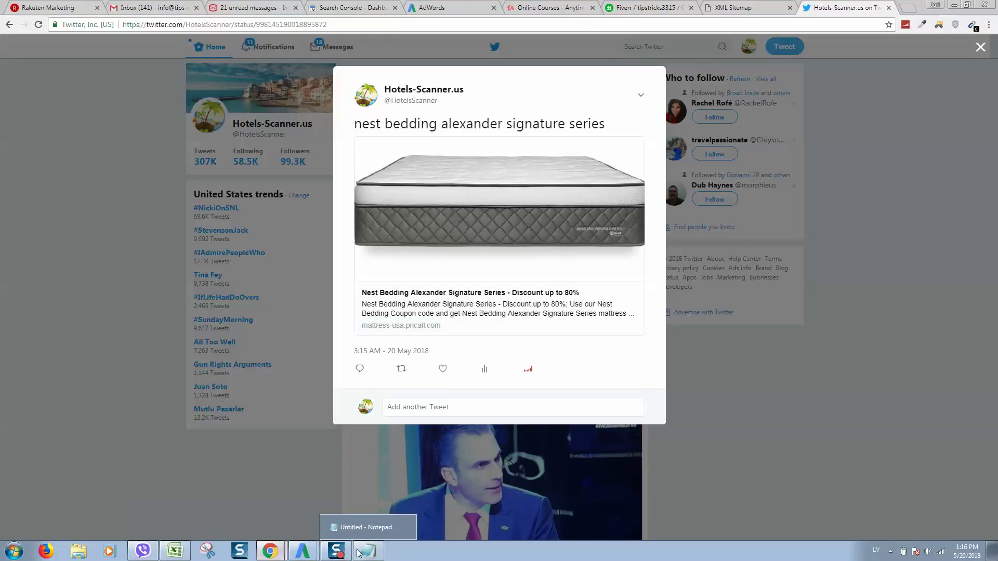
# Close the Notepad window from the taskbar, discarding its unsaved text.
pyautogui.click(371, 552)
pyautogui.rightClick(371, 552)
pyautogui.click(347, 530)
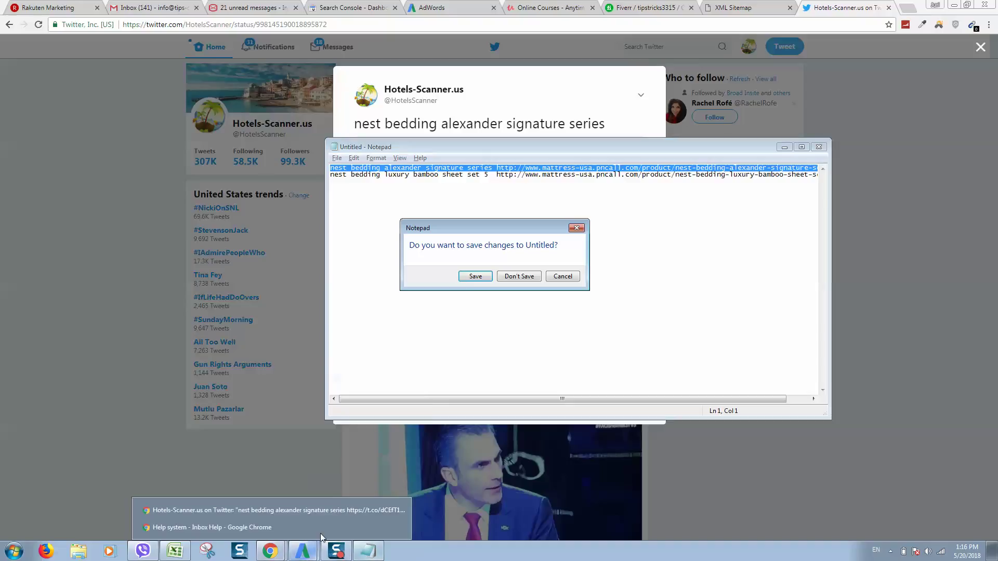
pyautogui.click(517, 277)
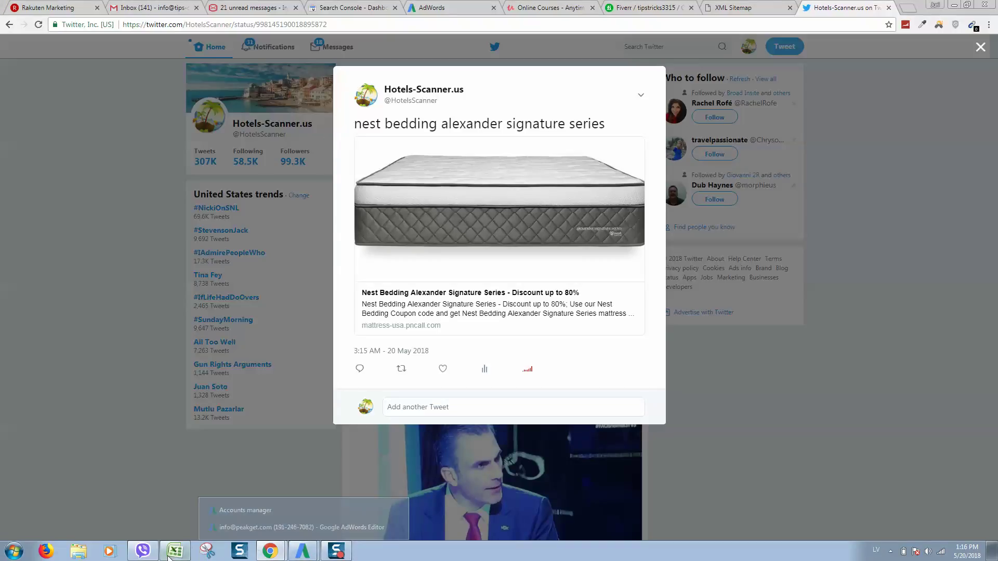
# Select the block of product names and URLs in Excel, then return to Chrome.
pyautogui.click(226, 497)
pyautogui.click(506, 196)
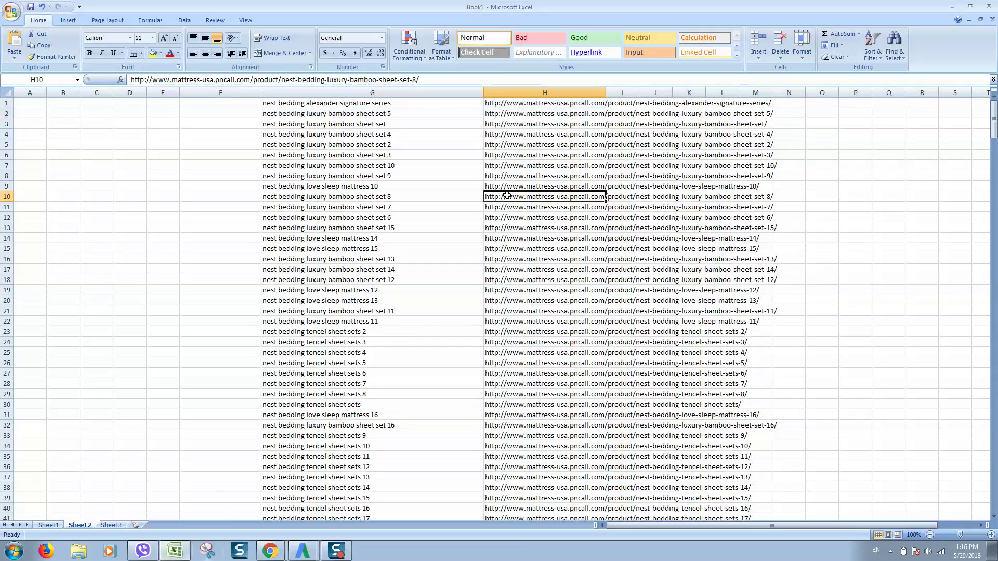
pyautogui.moveTo(396, 101)
pyautogui.mouseDown()
pyautogui.moveTo(609, 274)
pyautogui.moveTo(593, 414)
pyautogui.mouseUp()
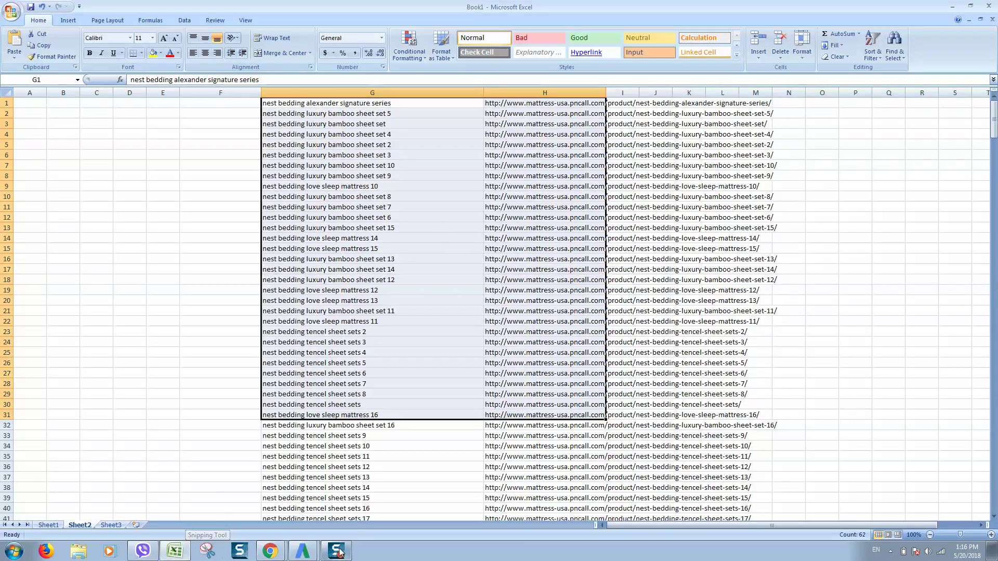
pyautogui.click(952, 6)
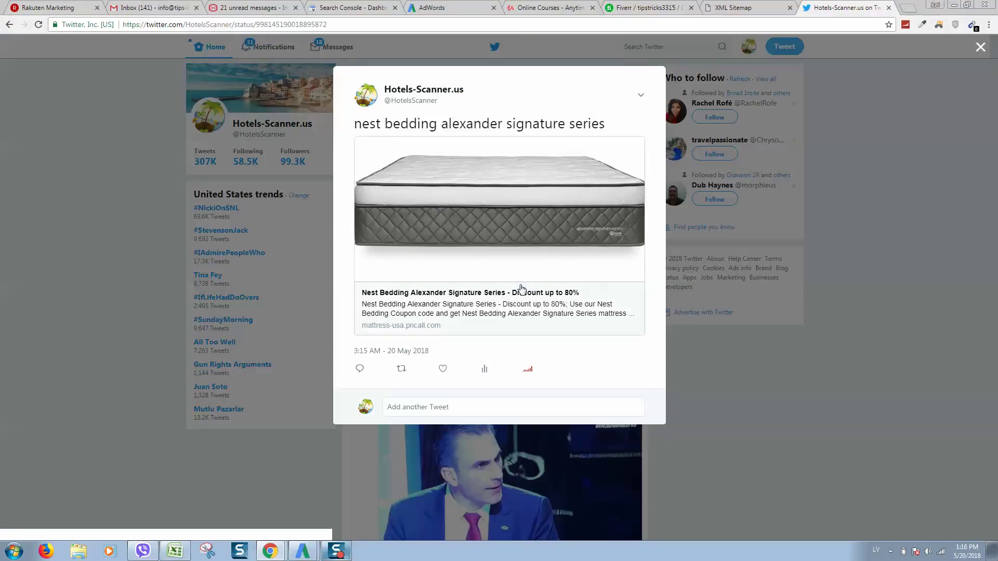
# Like the posted tweet, then close the Nest Bedding Alexander Signature Series product tab.
pyautogui.click(443, 369)
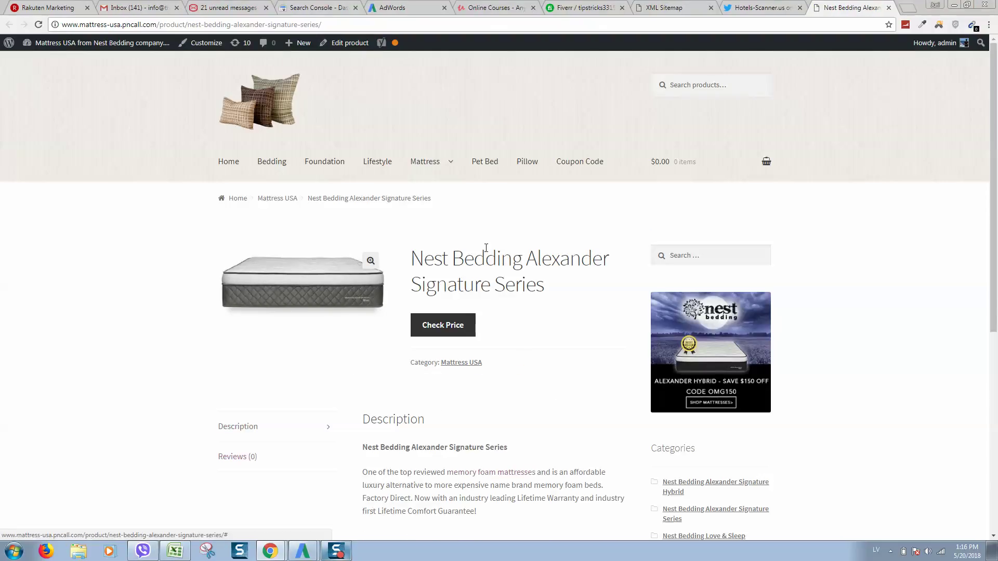
pyautogui.scroll(-1, 484, 248)
pyautogui.scroll(-1, 468, 234)
pyautogui.scroll(2, 375, 191)
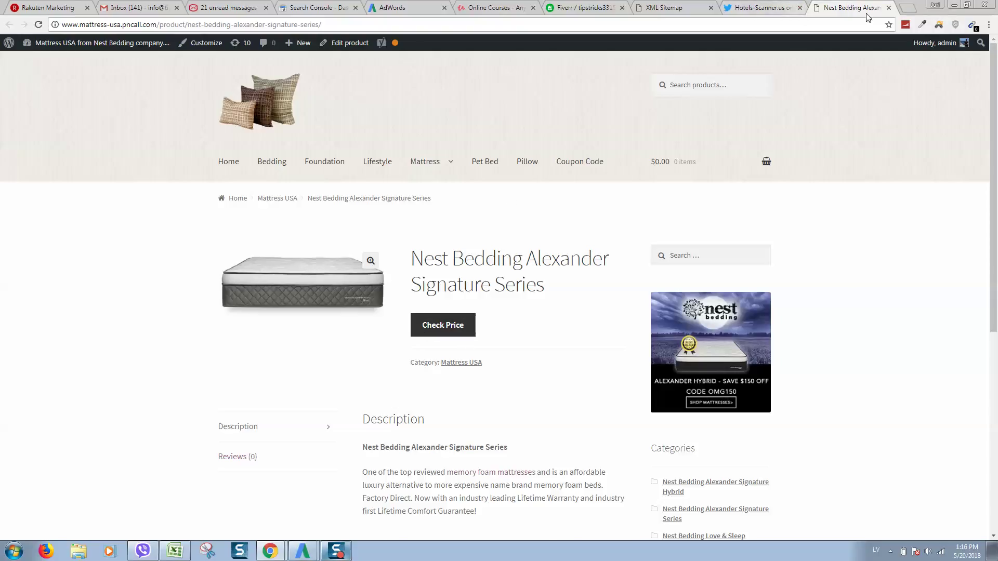
pyautogui.click(888, 7)
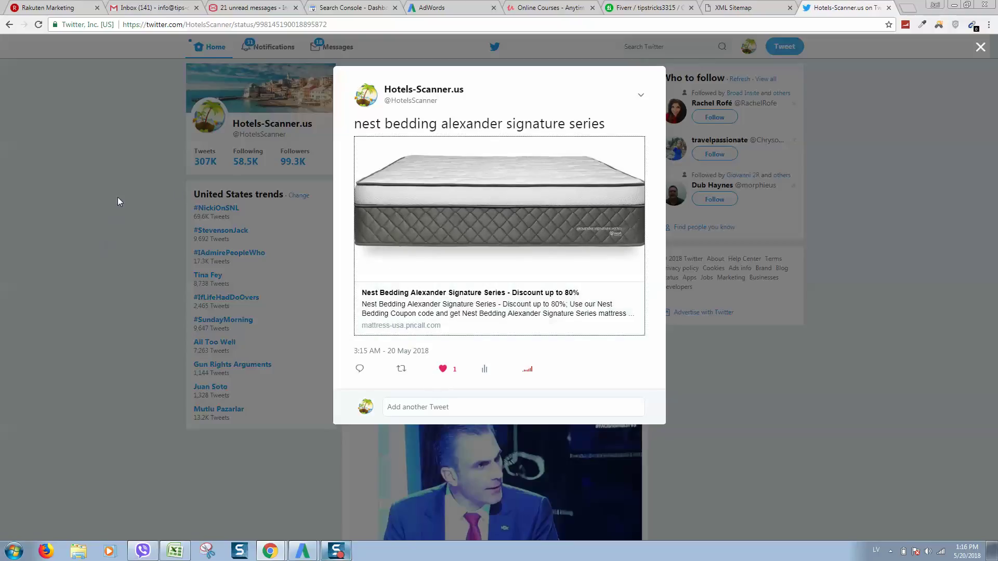
# Close the tweet overlay and open the Hotels-Scanner.us profile page.
pyautogui.click(317, 379)
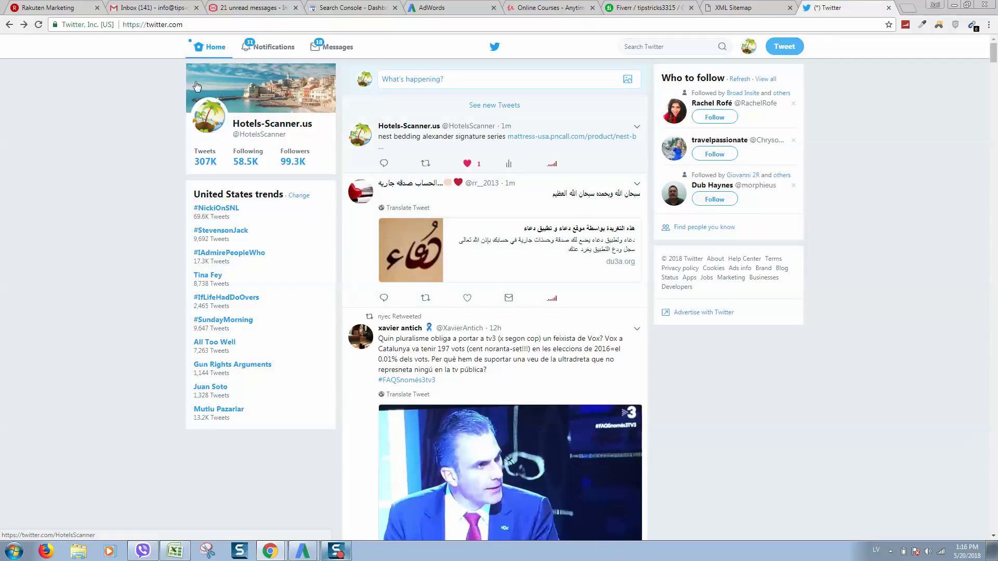
pyautogui.click(207, 168)
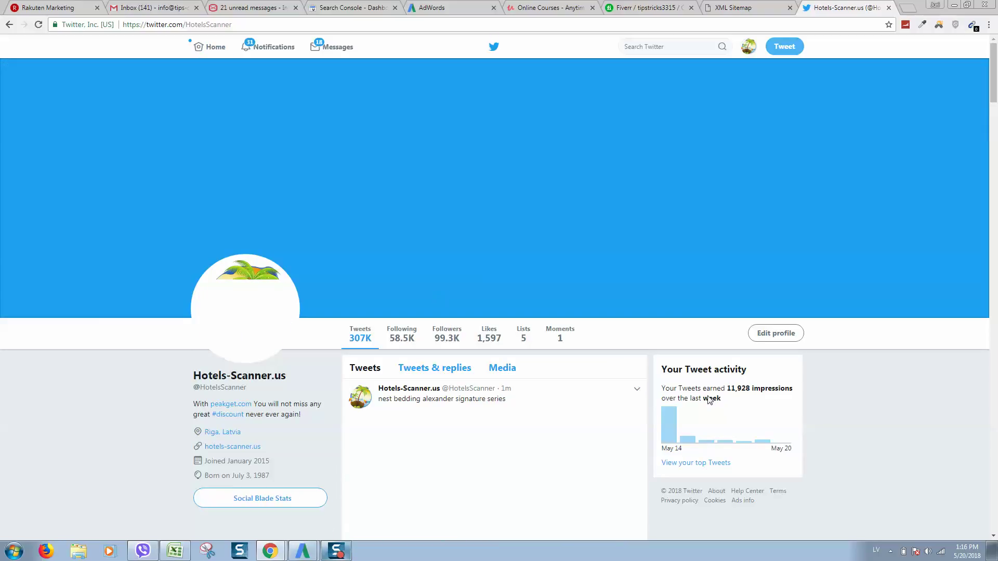
pyautogui.scroll(-3, 405, 391)
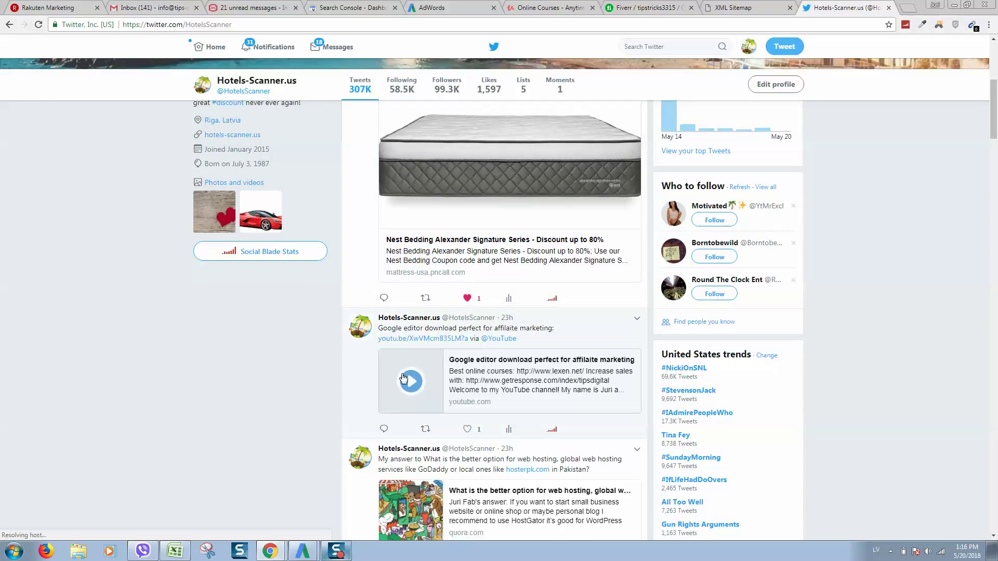
pyautogui.scroll(-1, 369, 359)
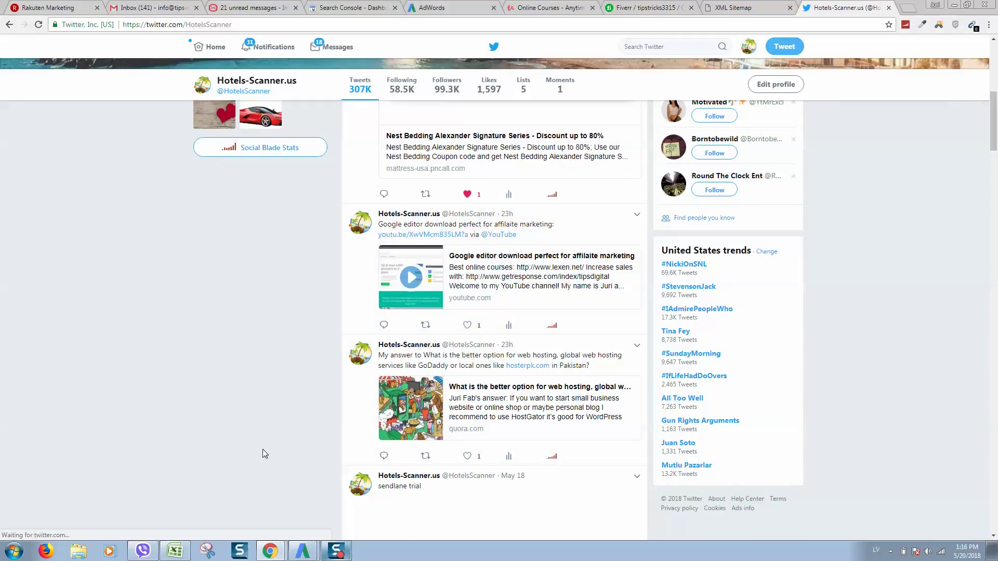
pyautogui.scroll(5, 331, 493)
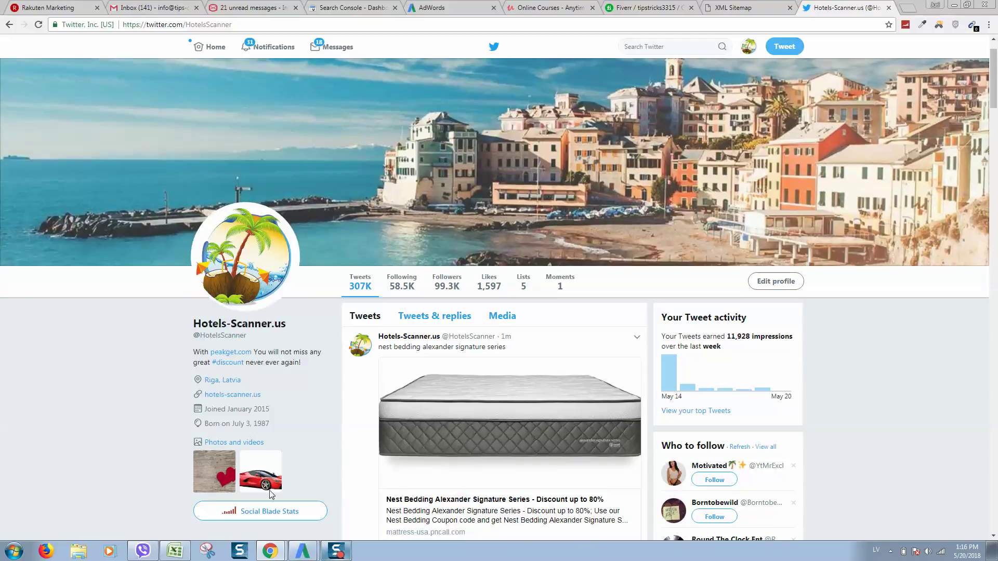